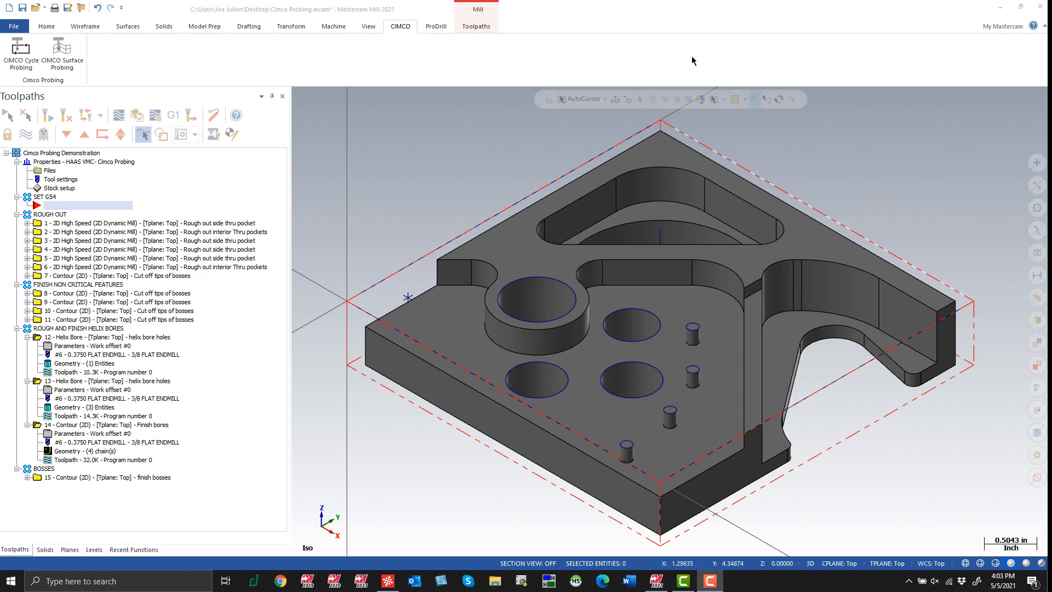
- Open the Renishaw - OMP40_A-5000-3709 probe from the part's tool list for editing and review its lollipop mill geometry
click(479, 29)
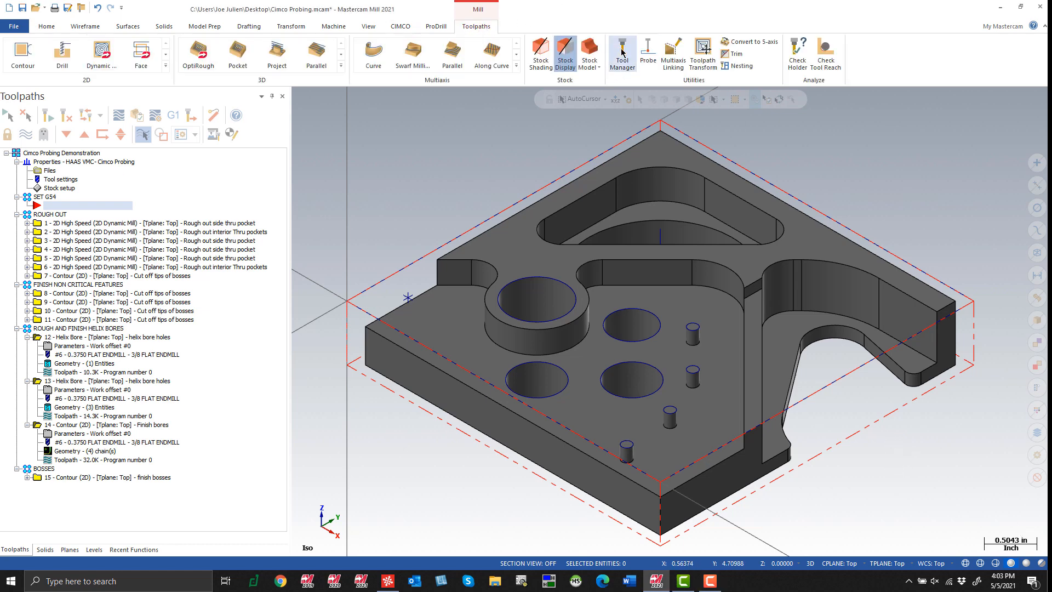
click(622, 53)
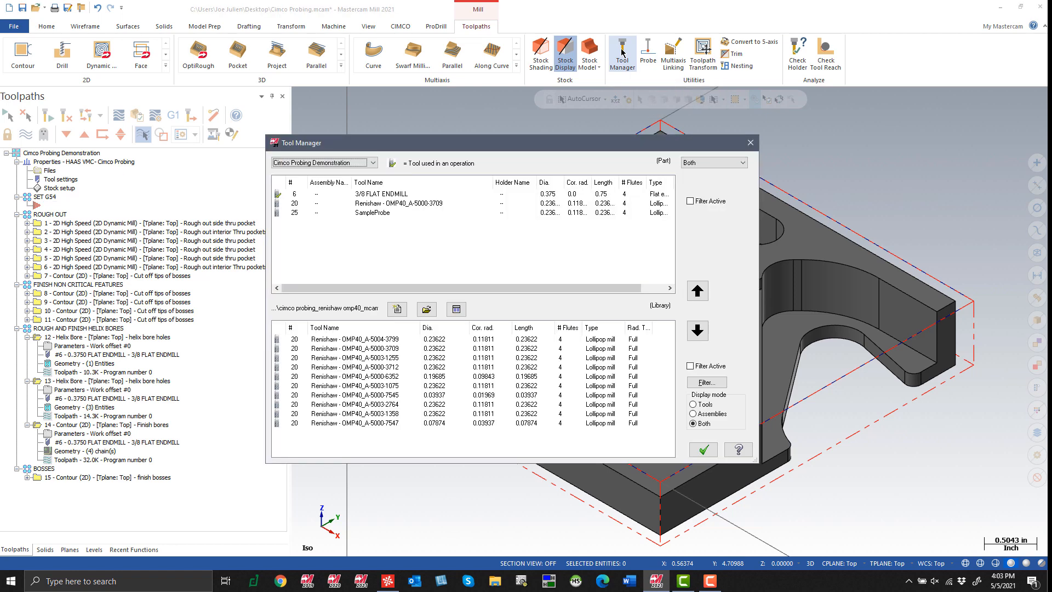
click(456, 204)
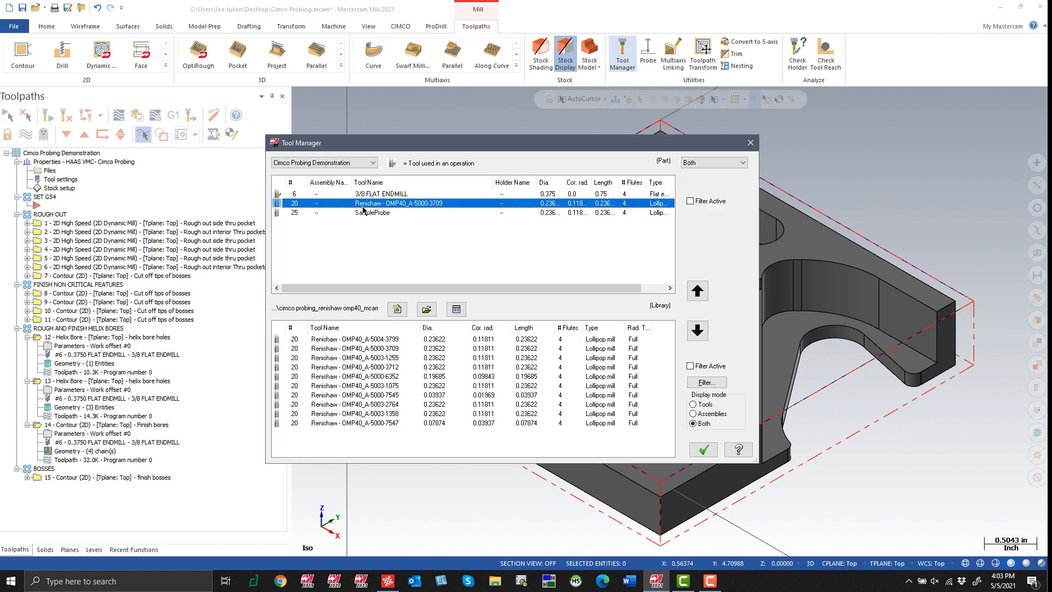
right_click(451, 206)
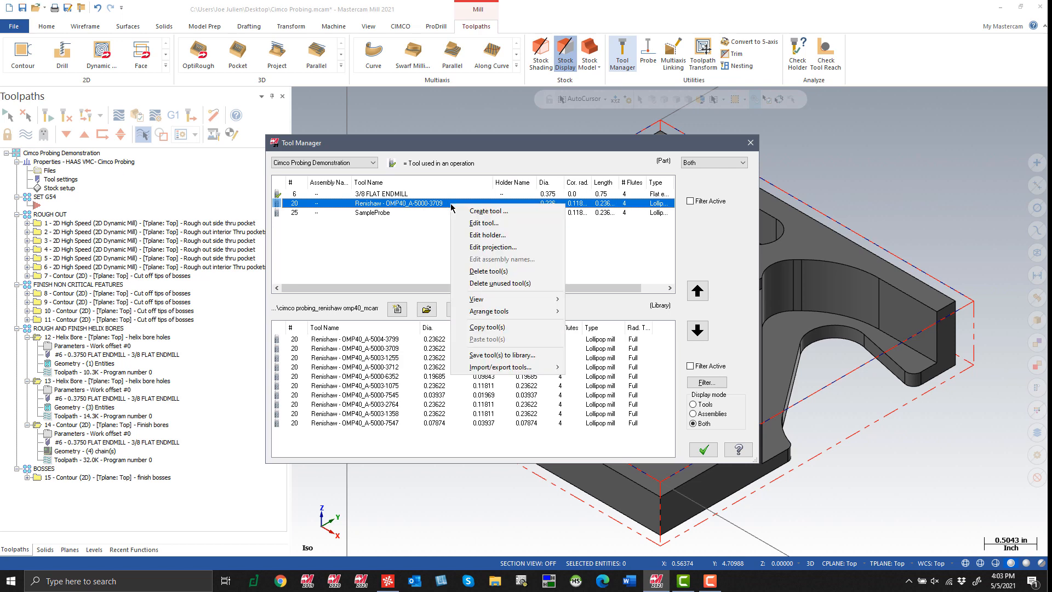
click(491, 225)
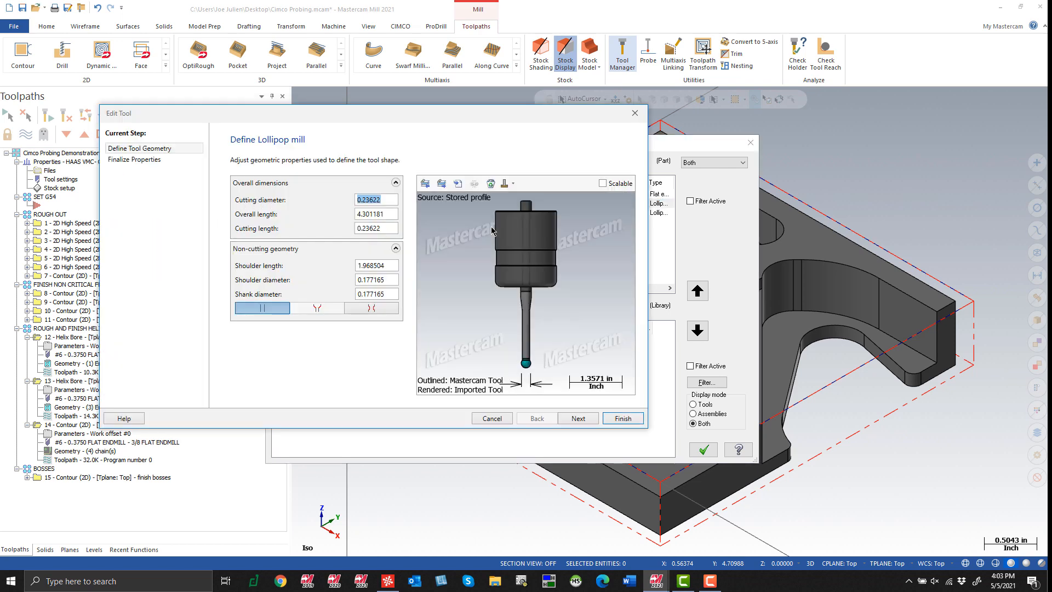
click(389, 229)
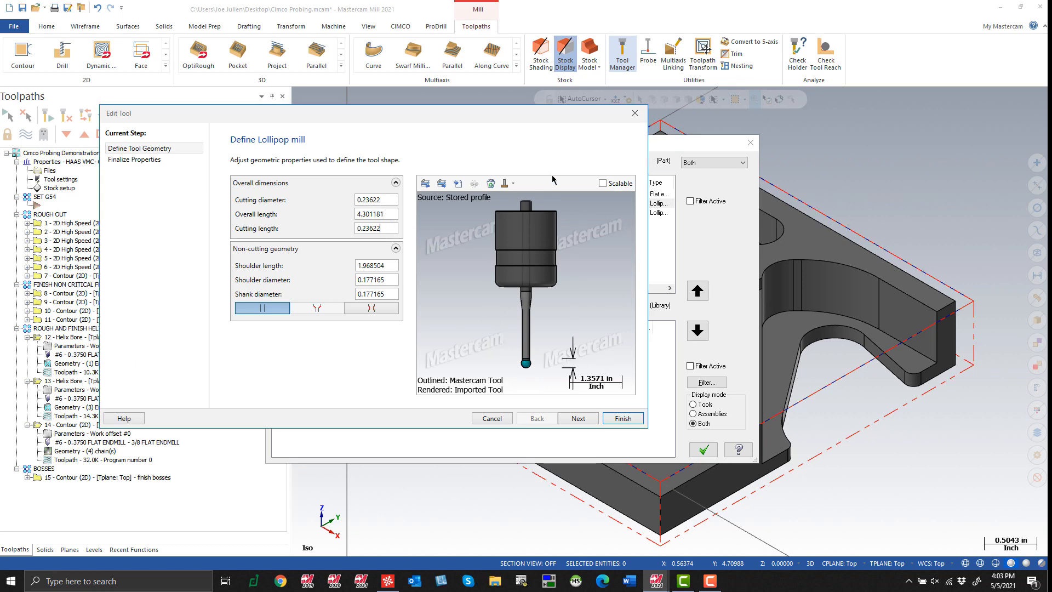
- Review the probe's tool number and length offset in its final properties, then close the tool definition and Tool Manager
click(137, 160)
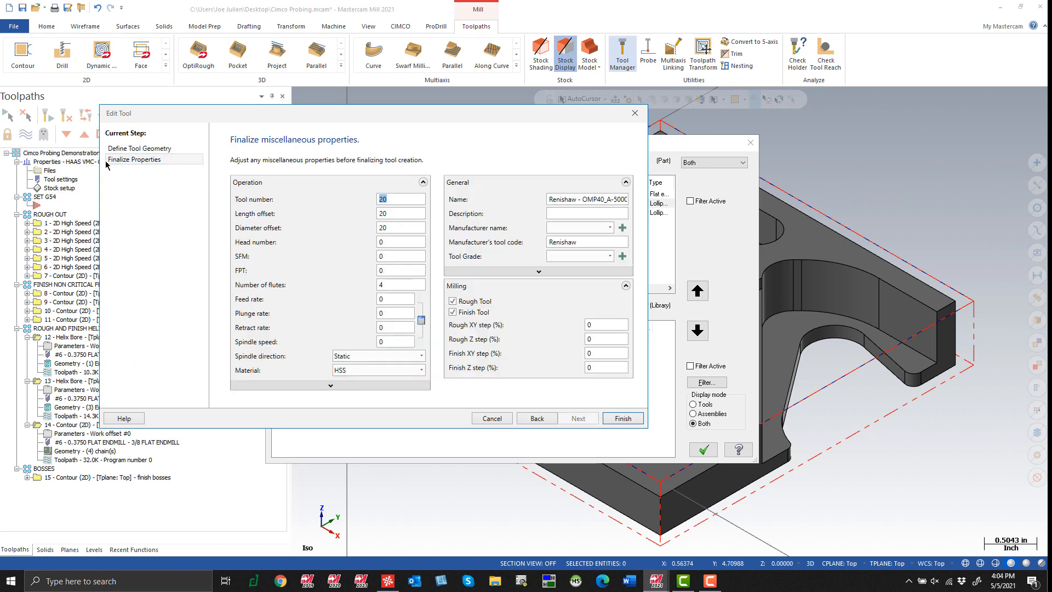
click(385, 199)
click(396, 214)
click(622, 418)
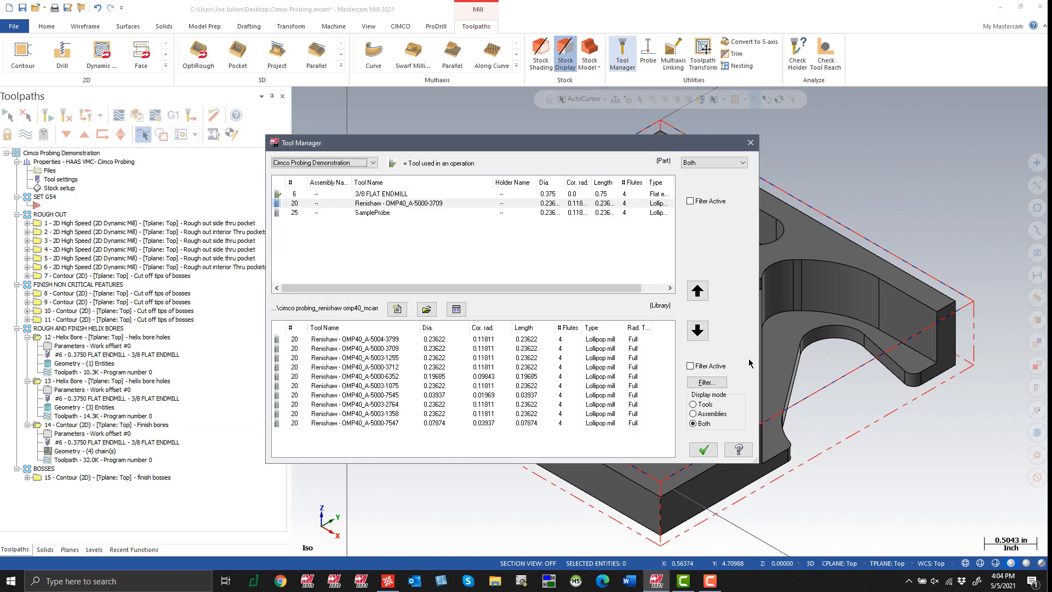
click(750, 144)
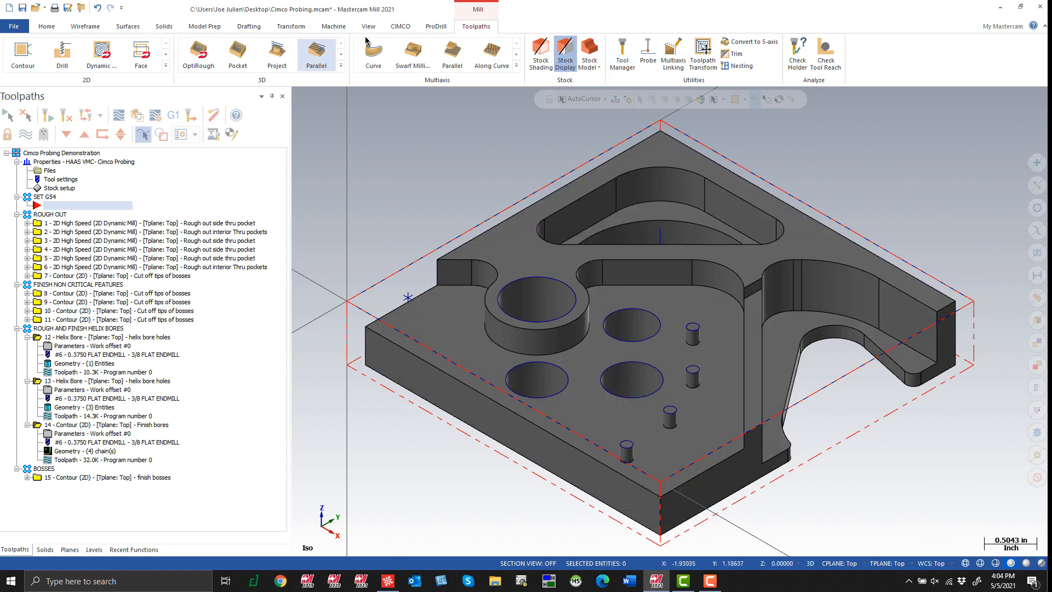
- Add a Rectangle Outside workpiece datum probing cycle to the SET G54 group, using tool 20, the Renishaw - OMP40_A-5000-3709 probe
click(398, 28)
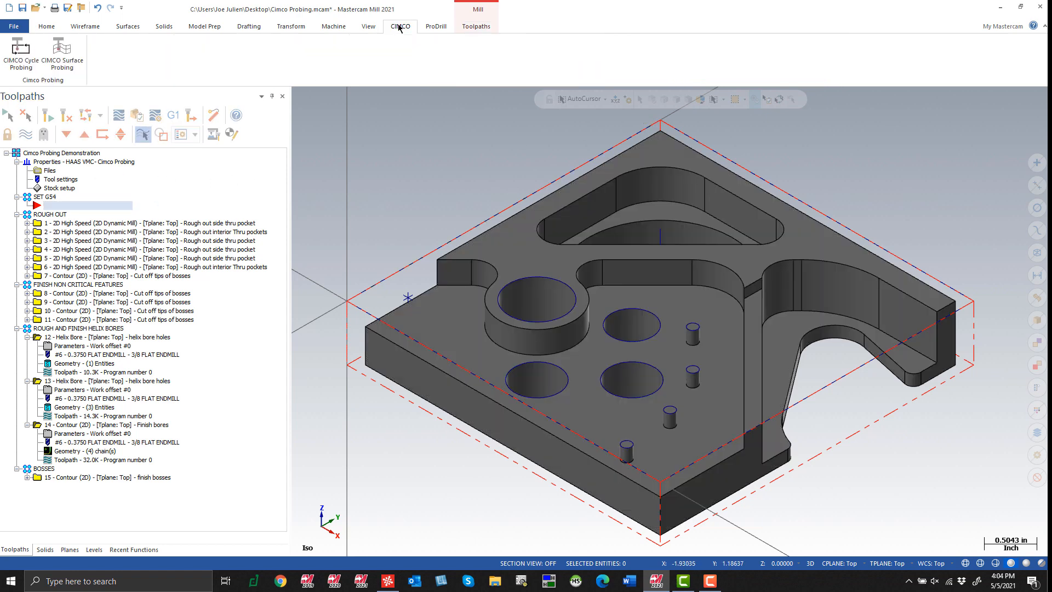
click(23, 55)
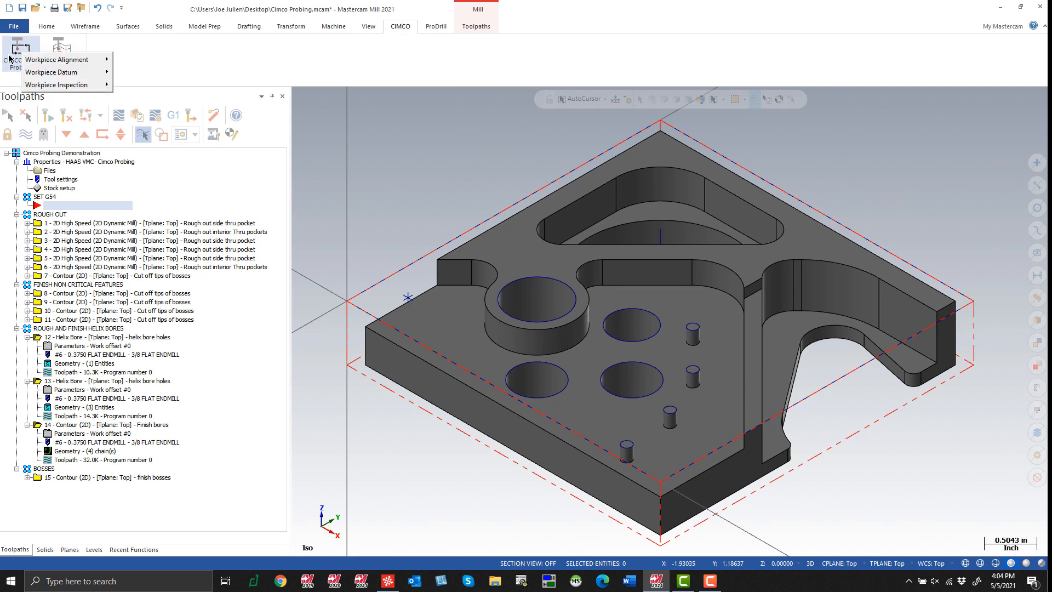
mouse_move(69, 62)
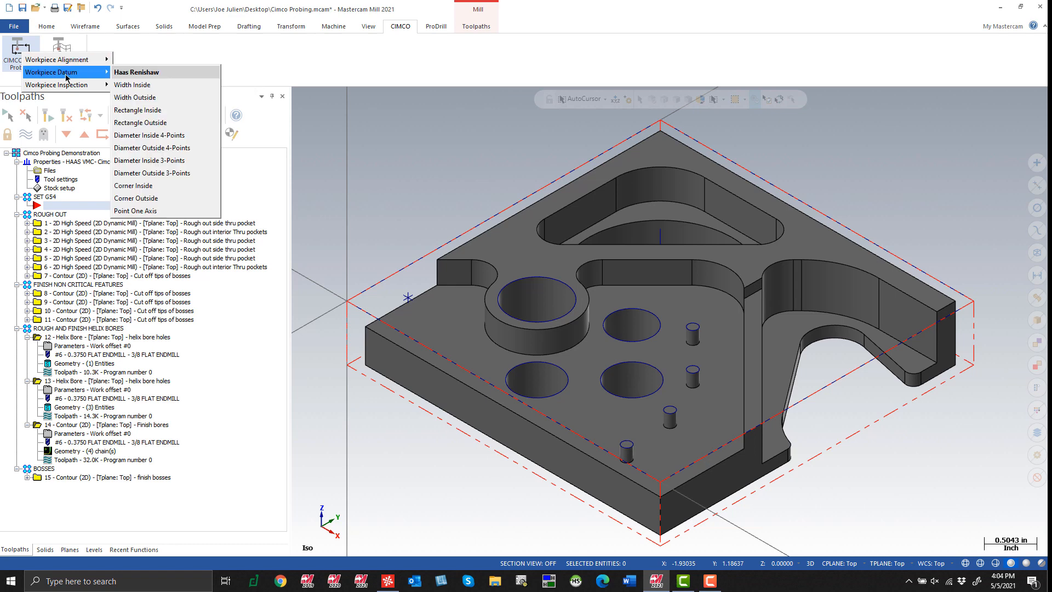
mouse_move(67, 87)
click(183, 126)
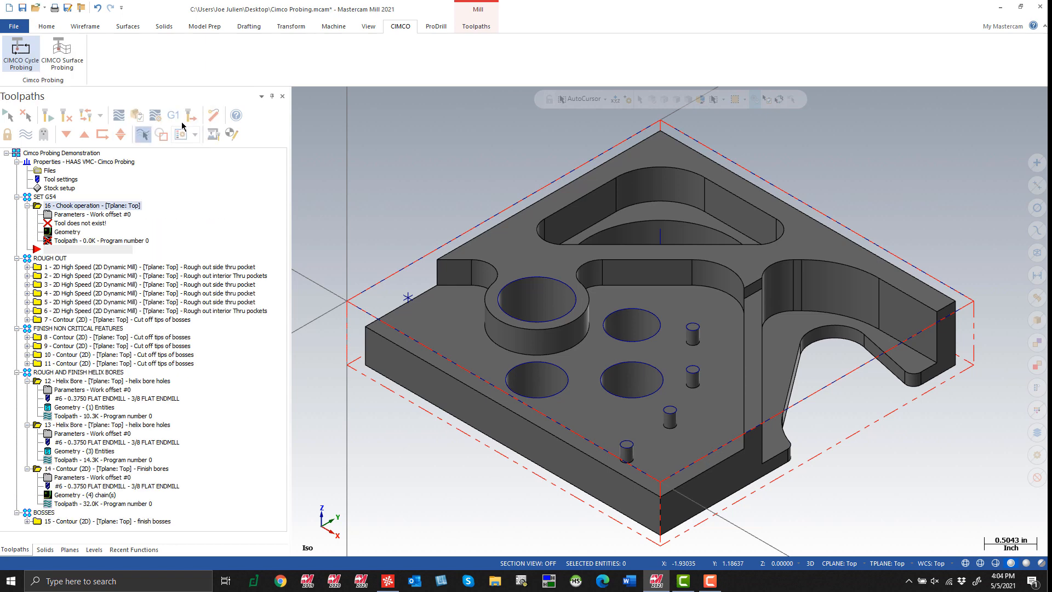
click(126, 217)
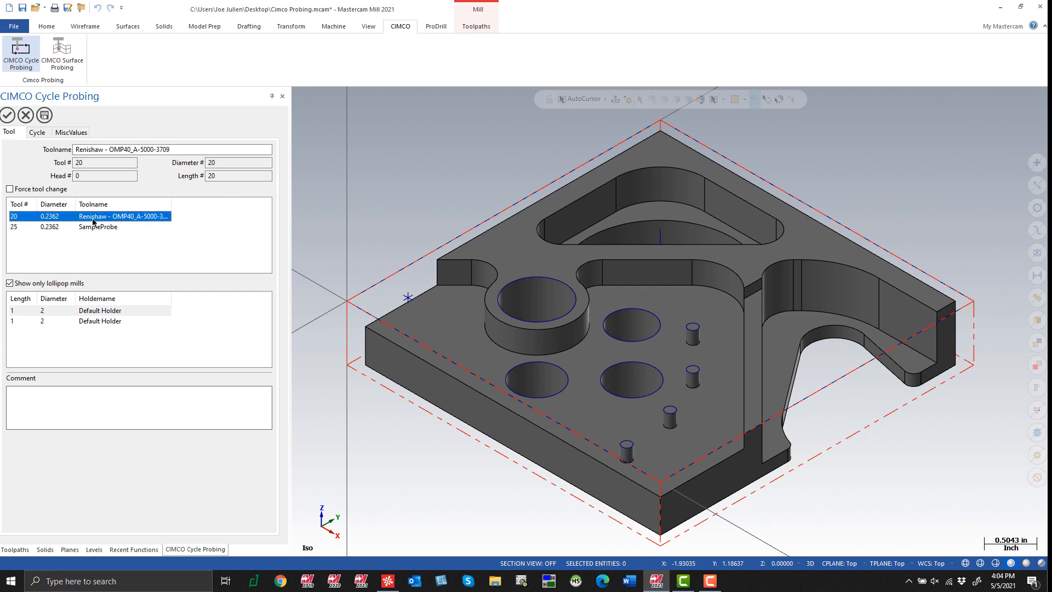
- Define the Rectangle Outside geometry from the stock, choosing plane 3 of 8 and Top as the tool plane
click(37, 134)
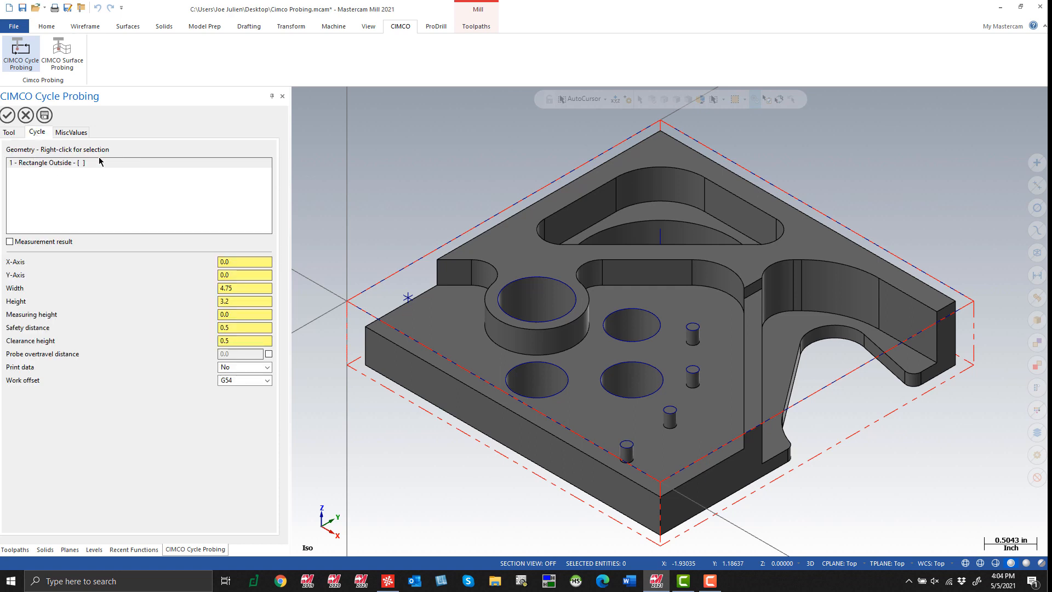
right_click(97, 190)
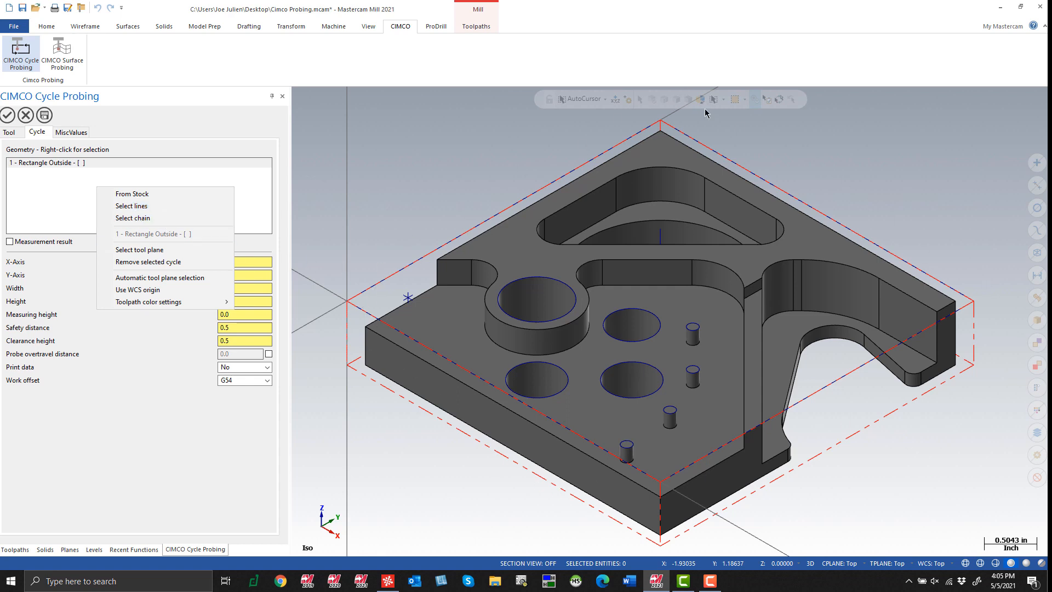
click(172, 199)
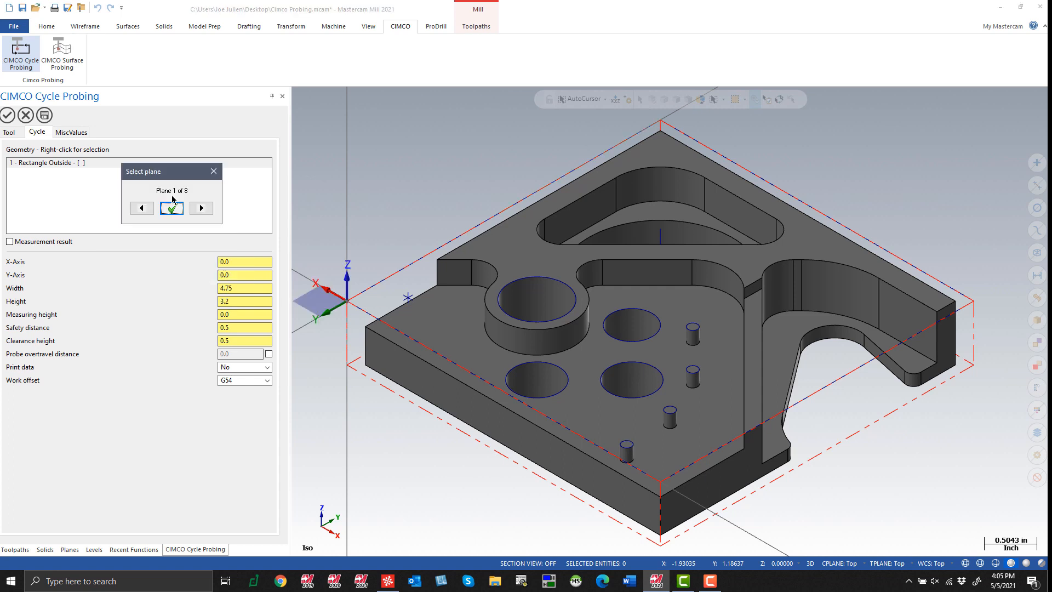
click(201, 209)
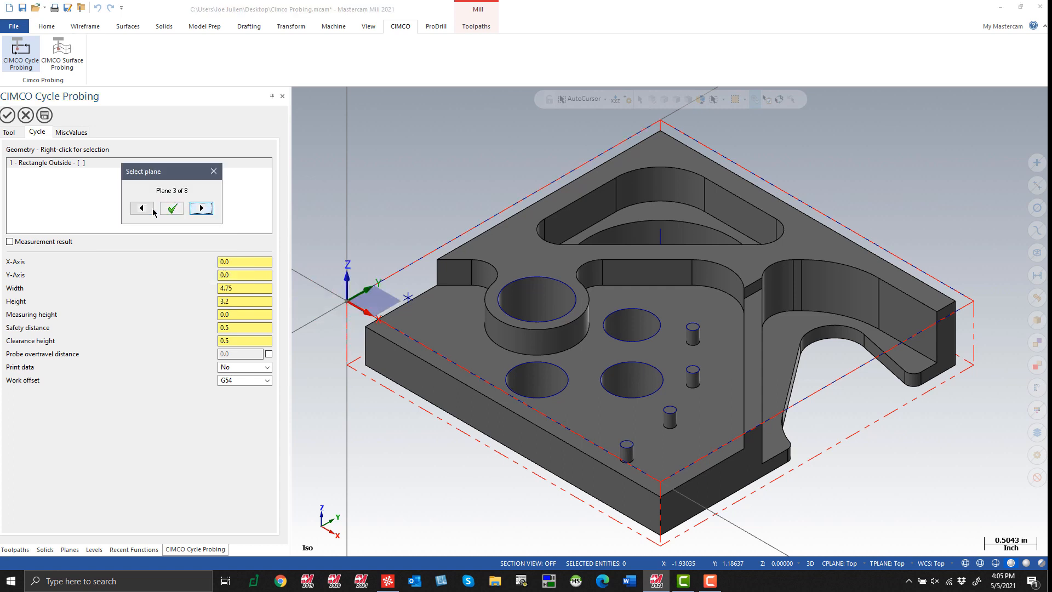
click(171, 209)
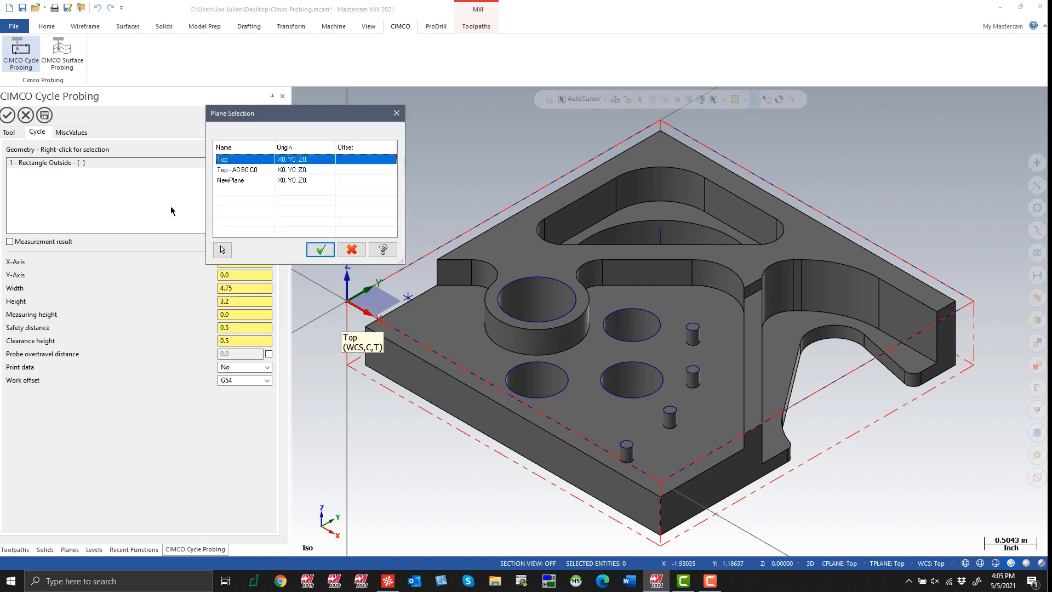
click(321, 250)
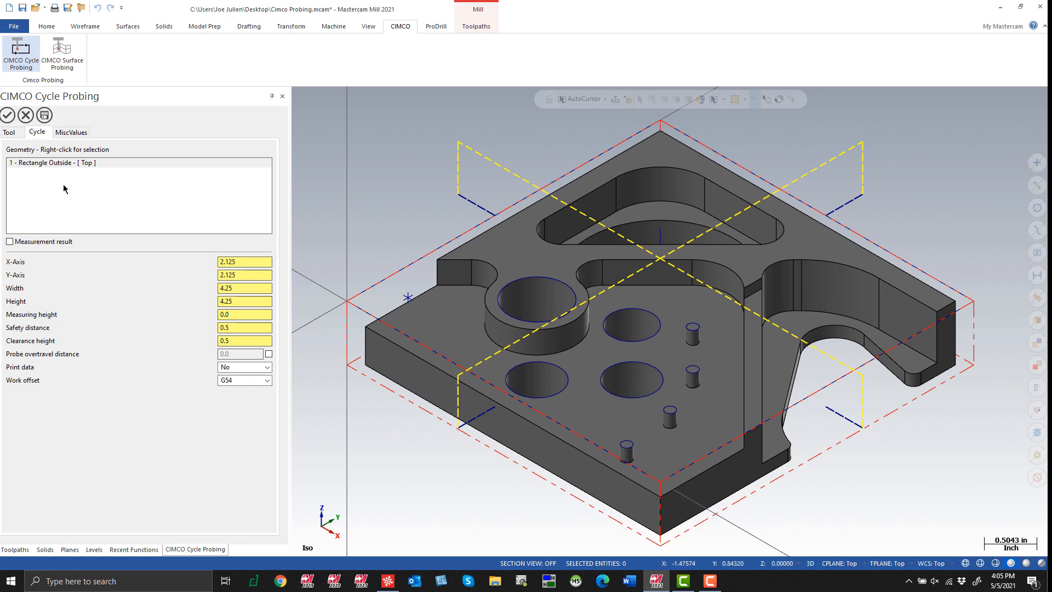
- Check the cycle's safety distance, clearance height and probing path around the part, then accept the Rectangle Outside cycle
click(236, 328)
double_click(246, 339)
middle_drag(488, 358, 450, 268)
right_click(436, 195)
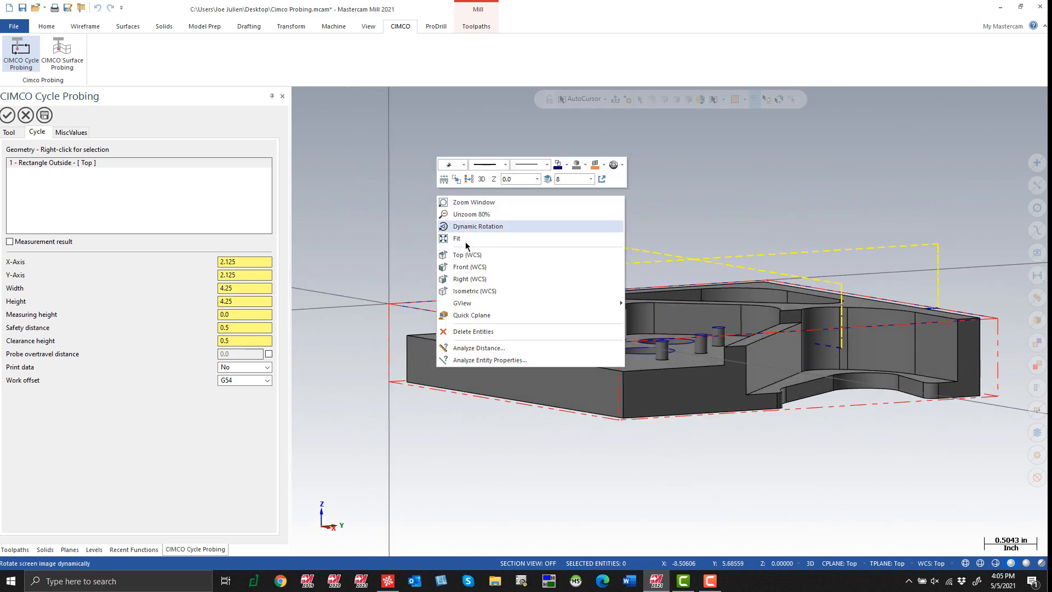
click(483, 288)
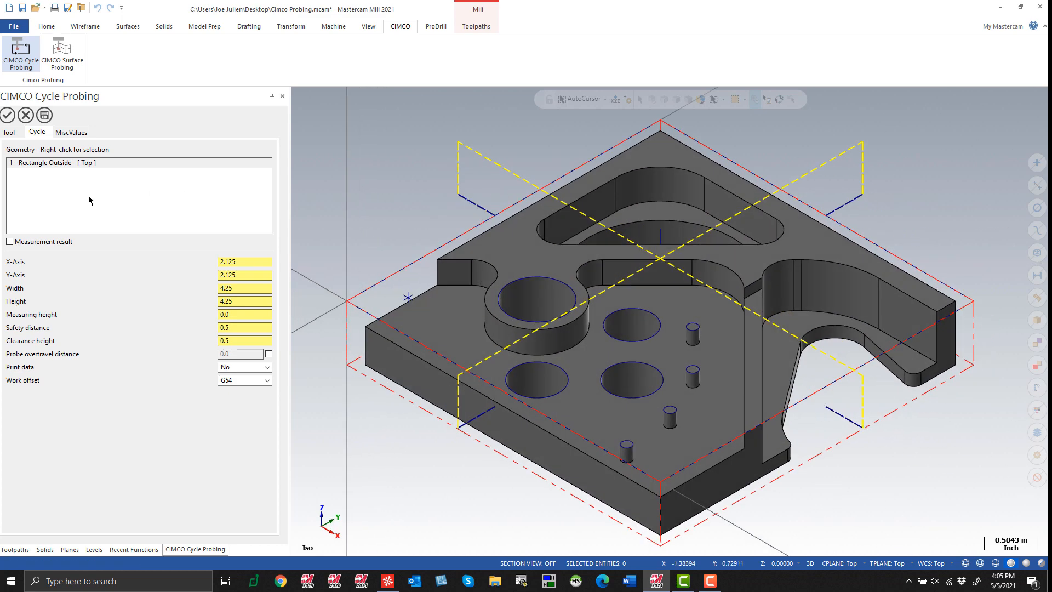
click(8, 119)
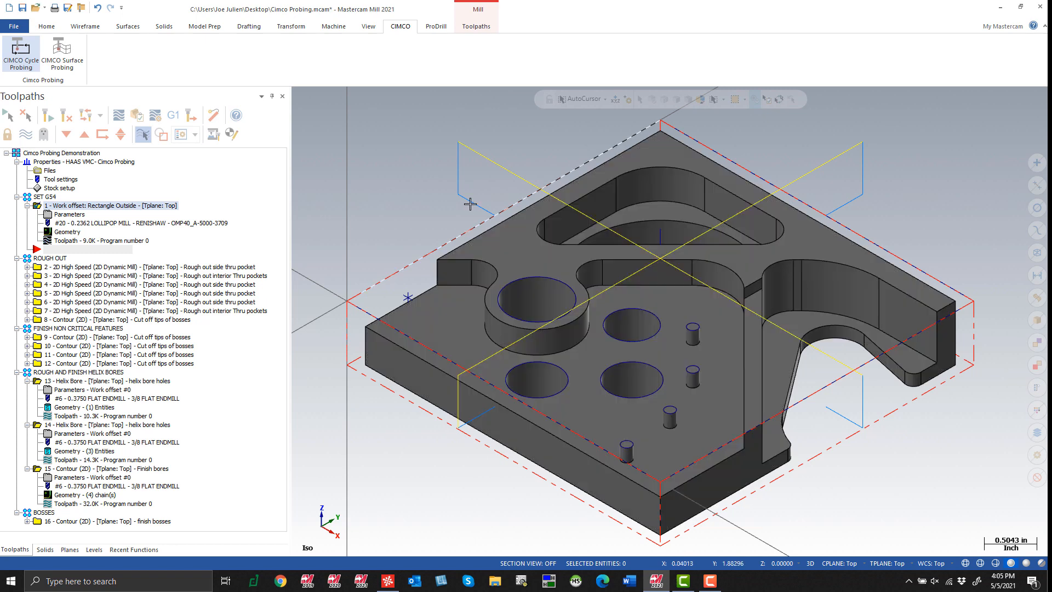
- Play the backplot of the Rectangle Outside probing operation to examine the probe's motion, then close it
click(119, 118)
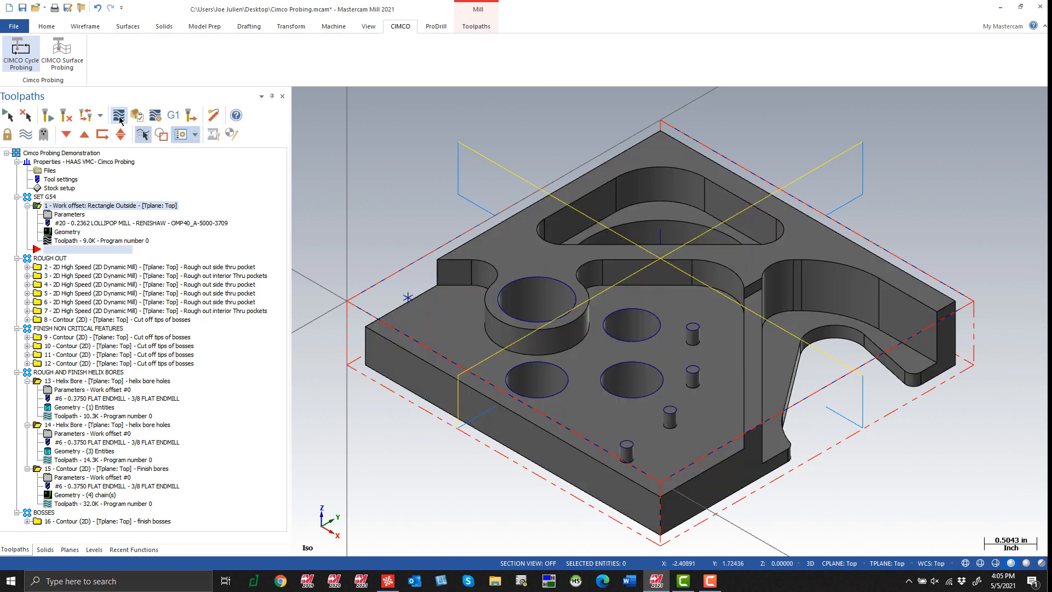
scroll(646, 362, down, 3)
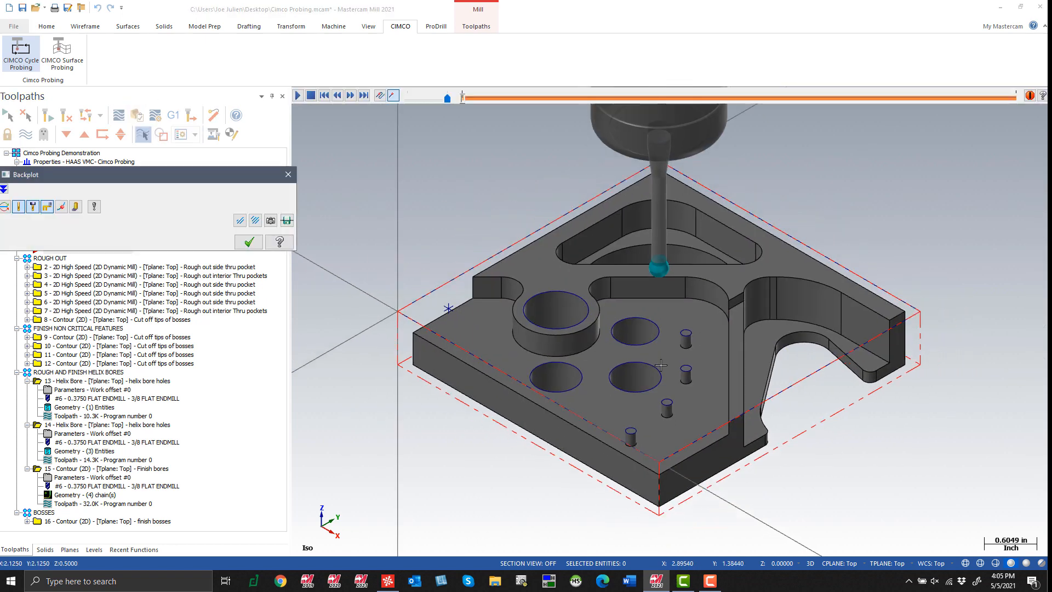
scroll(605, 346, down, 2)
click(299, 98)
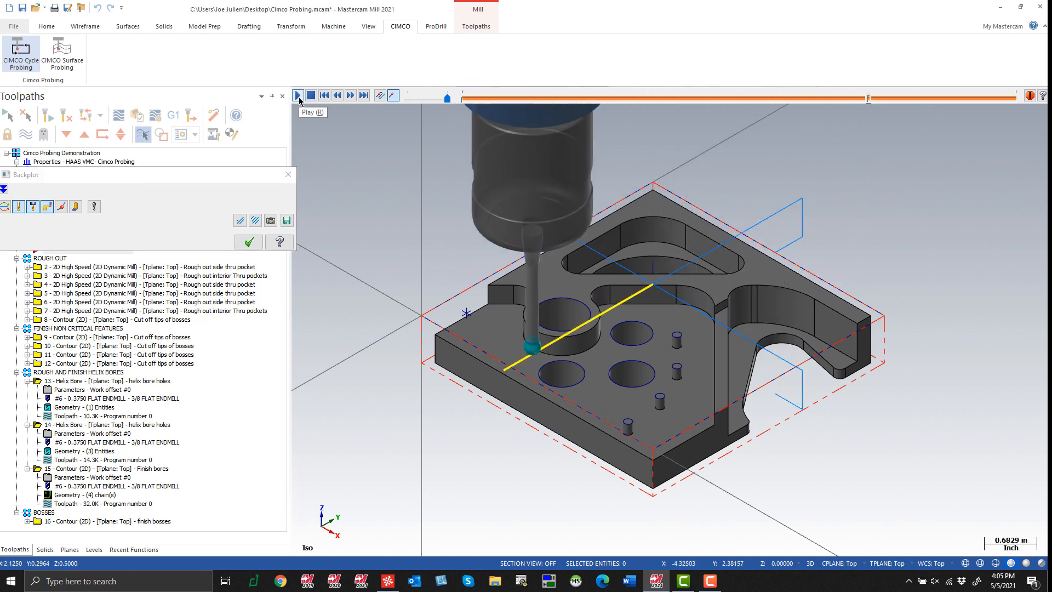
click(289, 176)
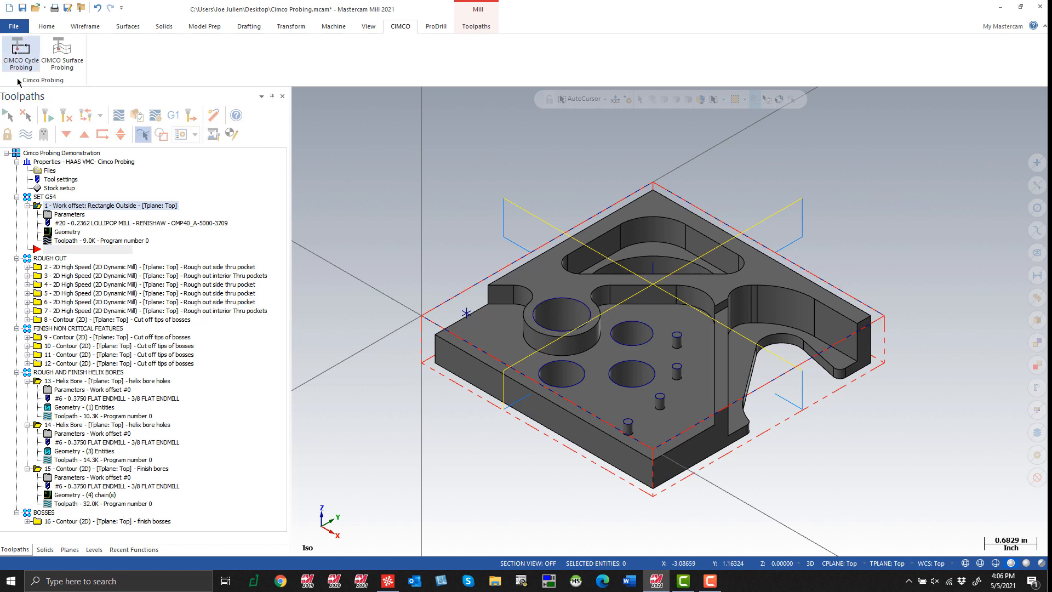
- Add a Point One Axis workpiece datum probing cycle, using tool 20, the Renishaw - OMP40_A-5000-3709 probe
click(20, 52)
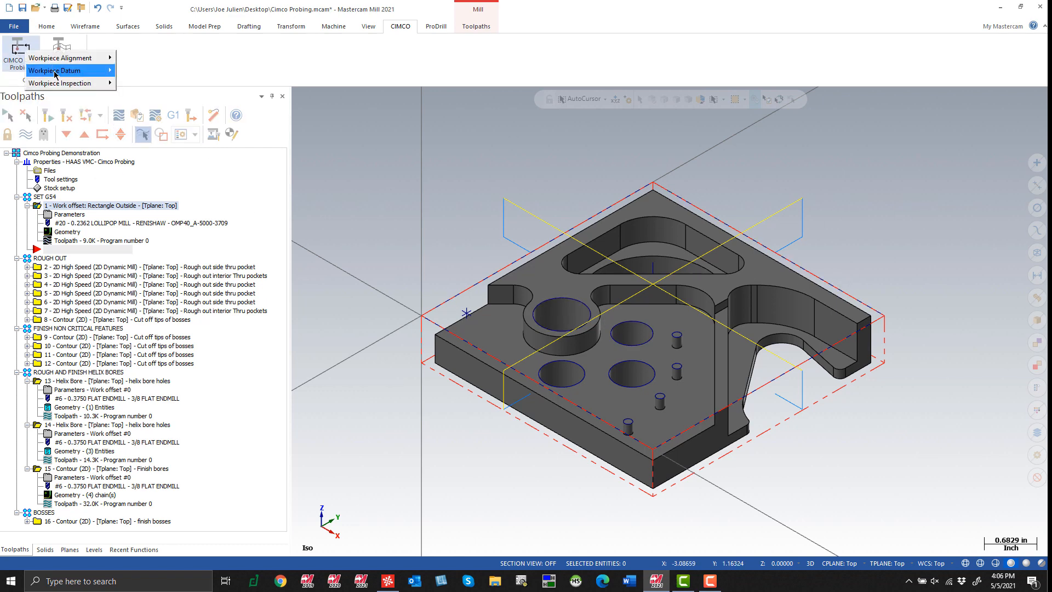
mouse_move(55, 73)
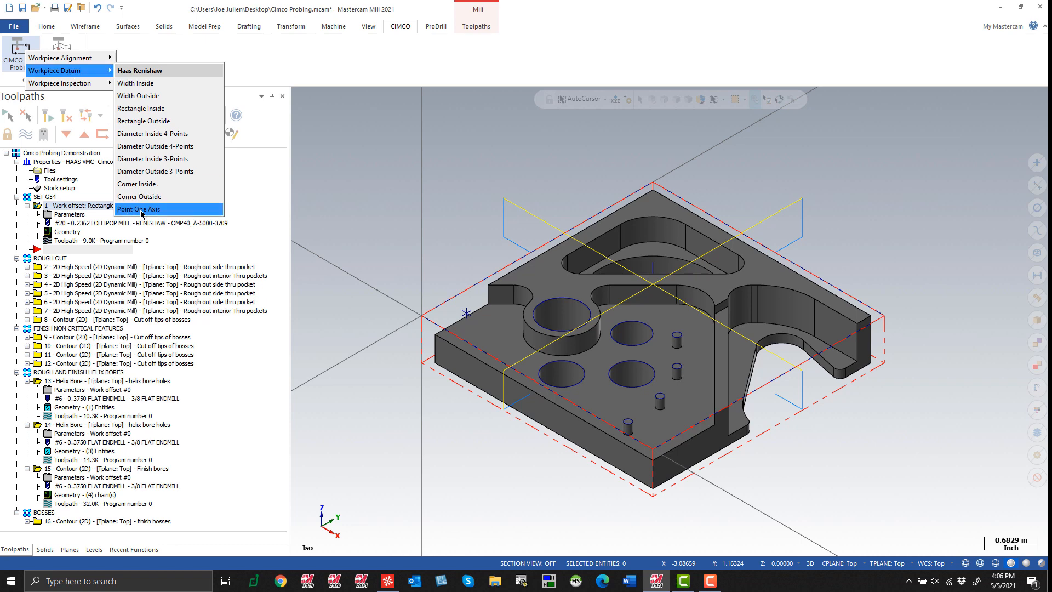
click(165, 210)
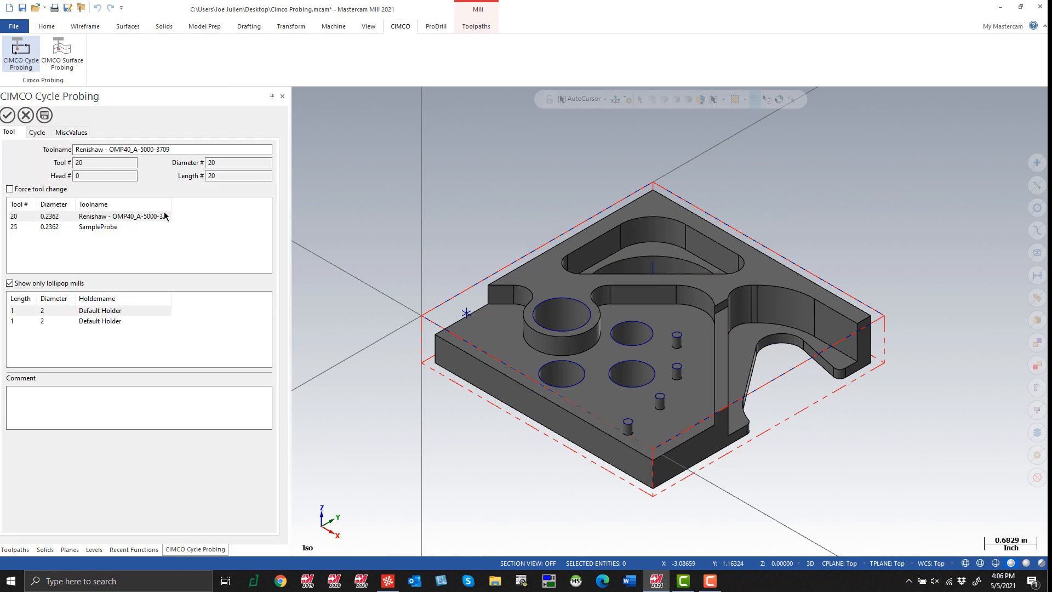
click(110, 218)
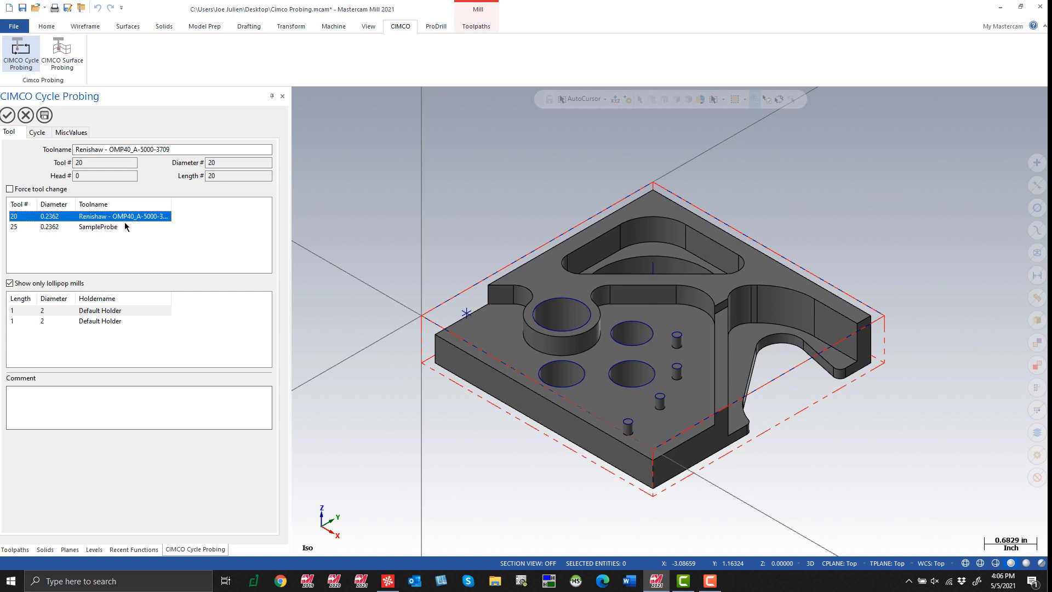
- Define the Point One Axis geometry from the point near the stock's origin corner, with Top as the tool plane
click(36, 132)
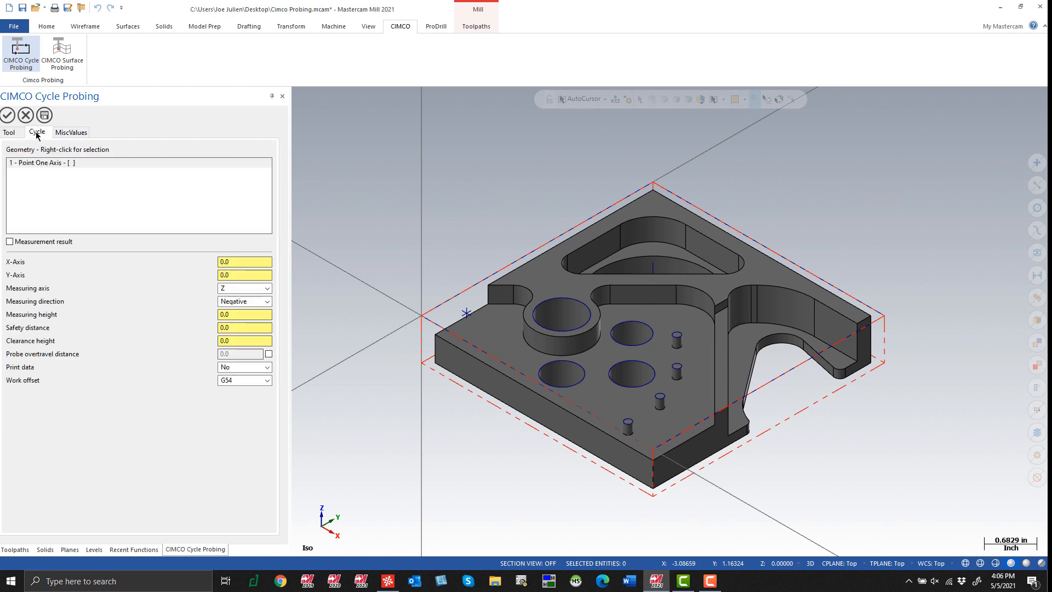
right_click(75, 179)
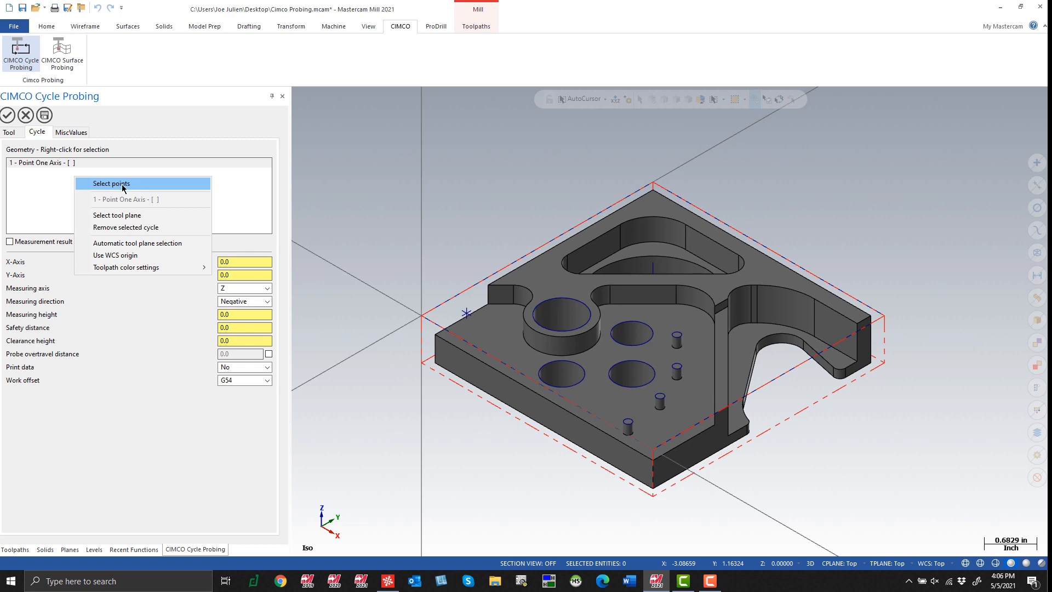
click(158, 185)
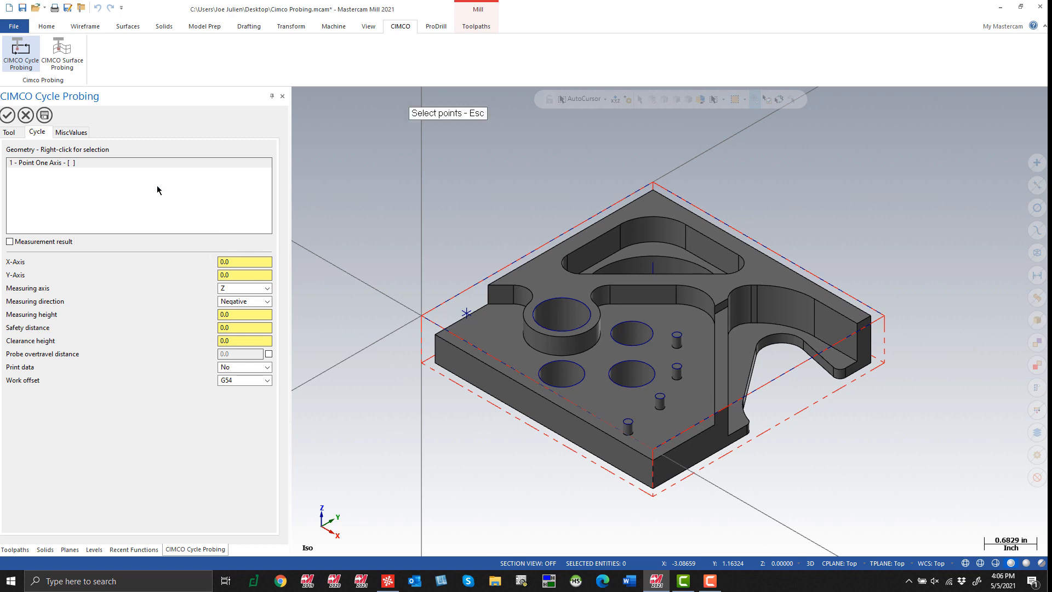
click(464, 316)
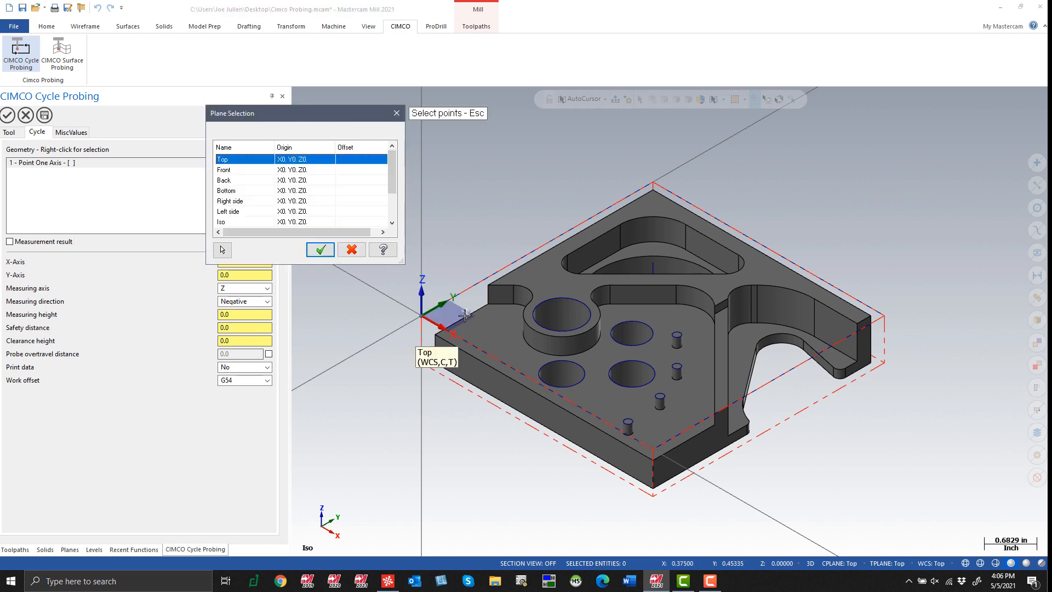
click(321, 250)
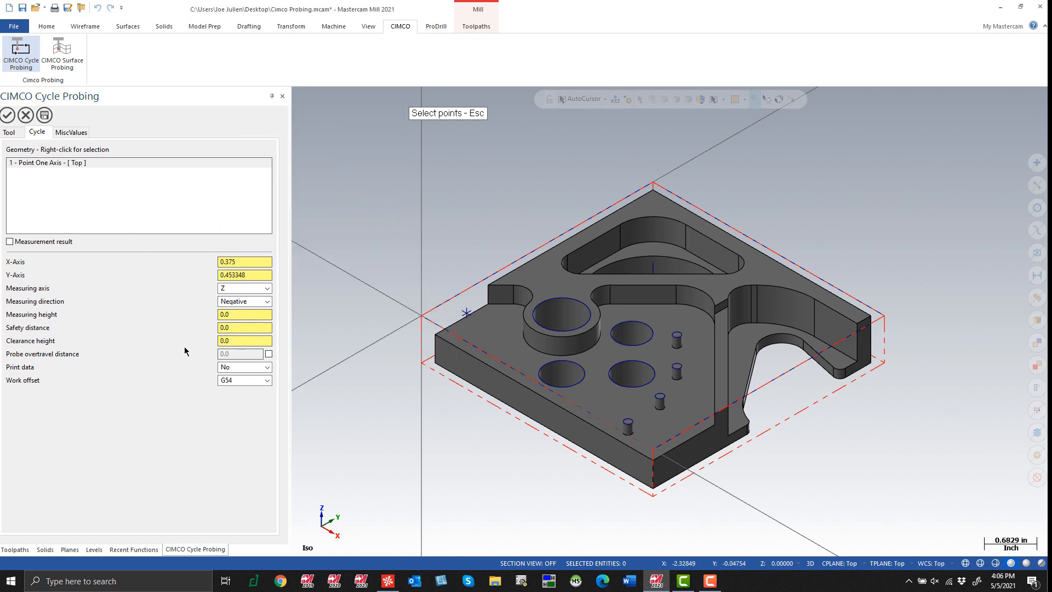
- Set the safety distance to 0.4 and clearance height to 1.0, keep work offset G54, and accept the Point One Axis cycle
click(236, 340)
click(236, 328)
click(240, 340)
click(238, 328)
click(238, 315)
click(239, 328)
click(238, 341)
click(238, 326)
text(0.4)
key(Return)
click(262, 380)
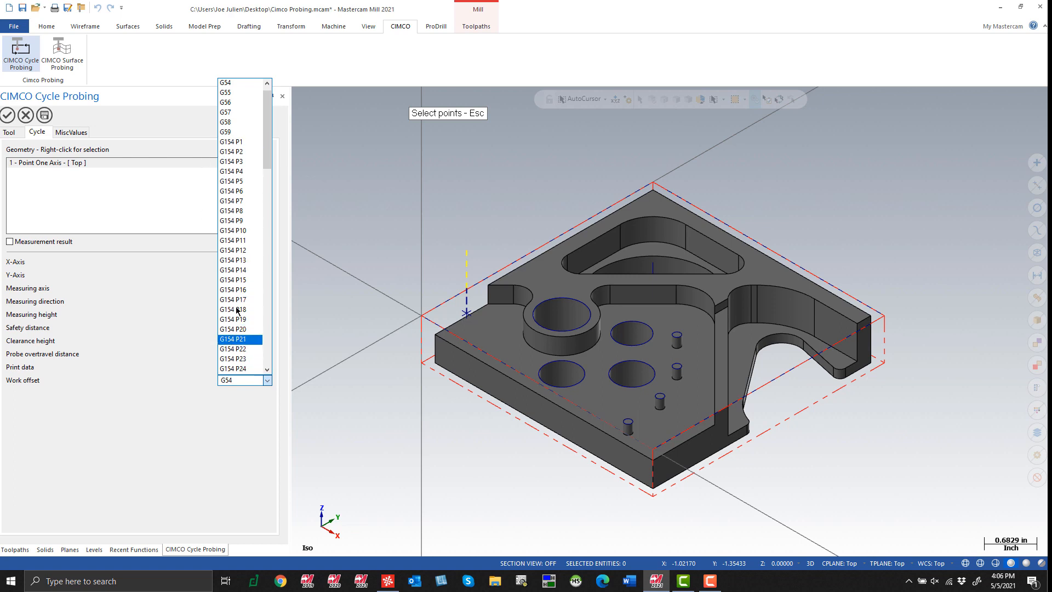
click(231, 432)
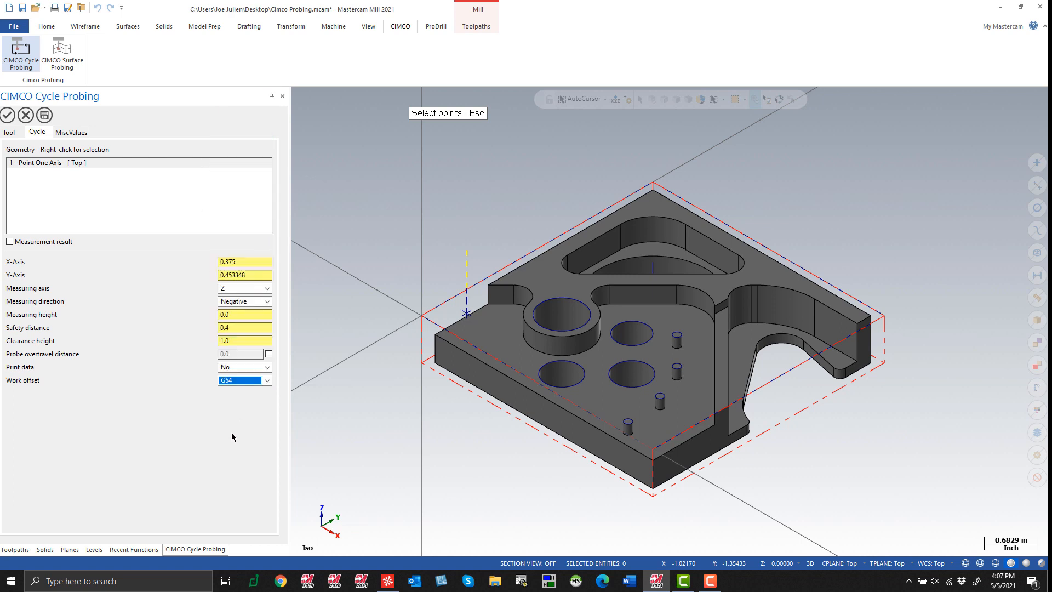
click(6, 120)
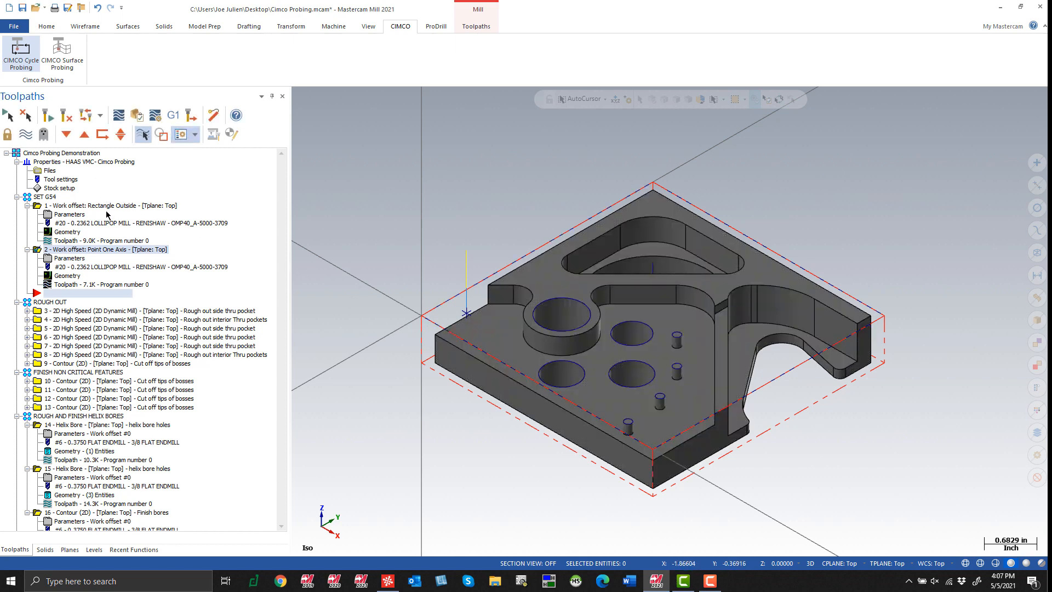
- Display the toolpaths of the SET G54 group and collapse its two probing operations in the operation tree
click(47, 197)
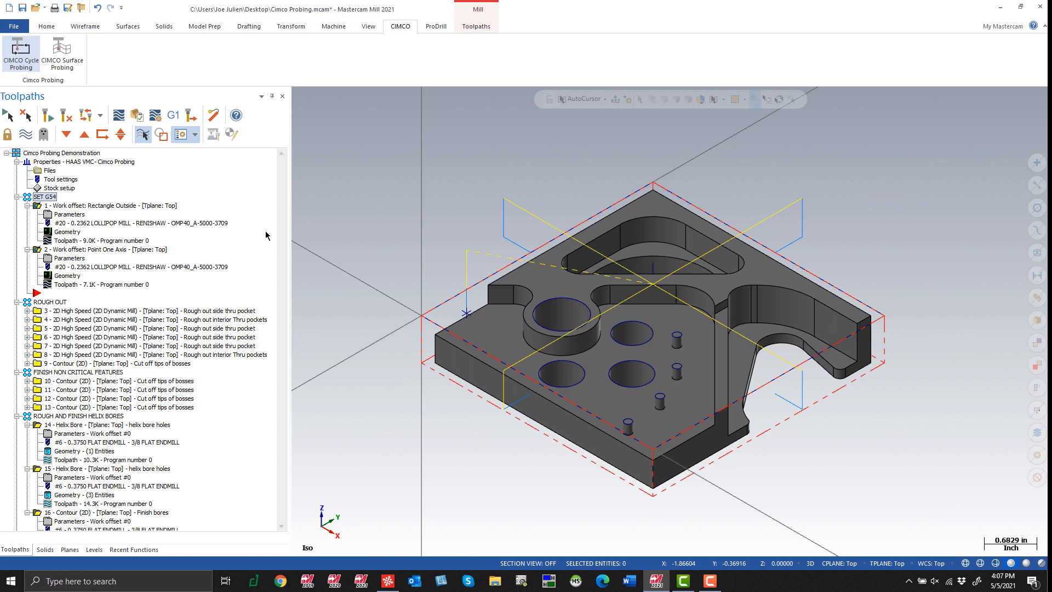
click(27, 206)
click(27, 214)
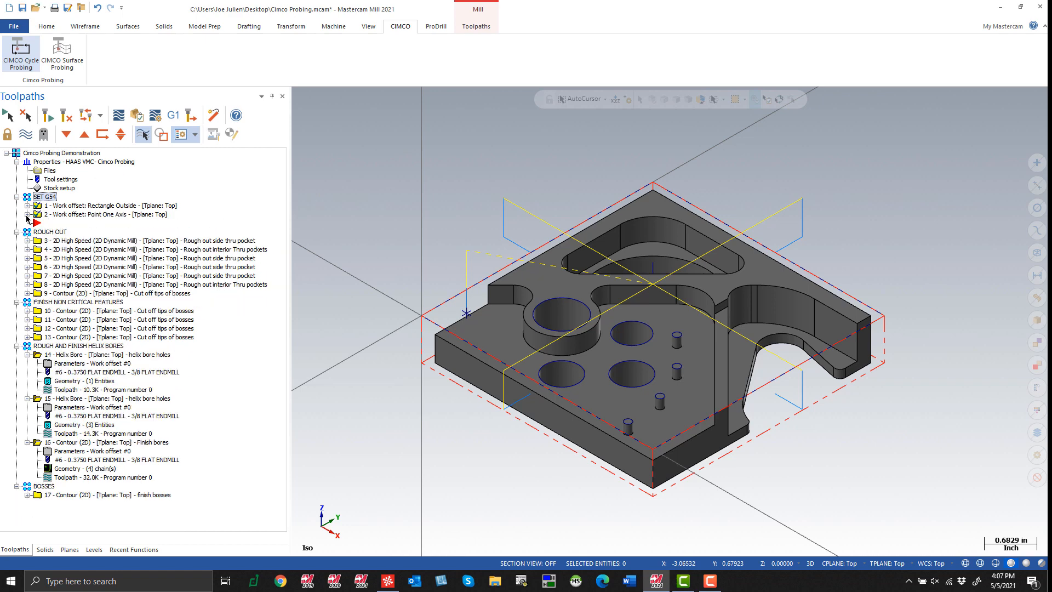
- Place the toolpath insertion point after the Finish bores contour, at the end of the ROUGH AND FINISH HELIX BORES group
click(85, 441)
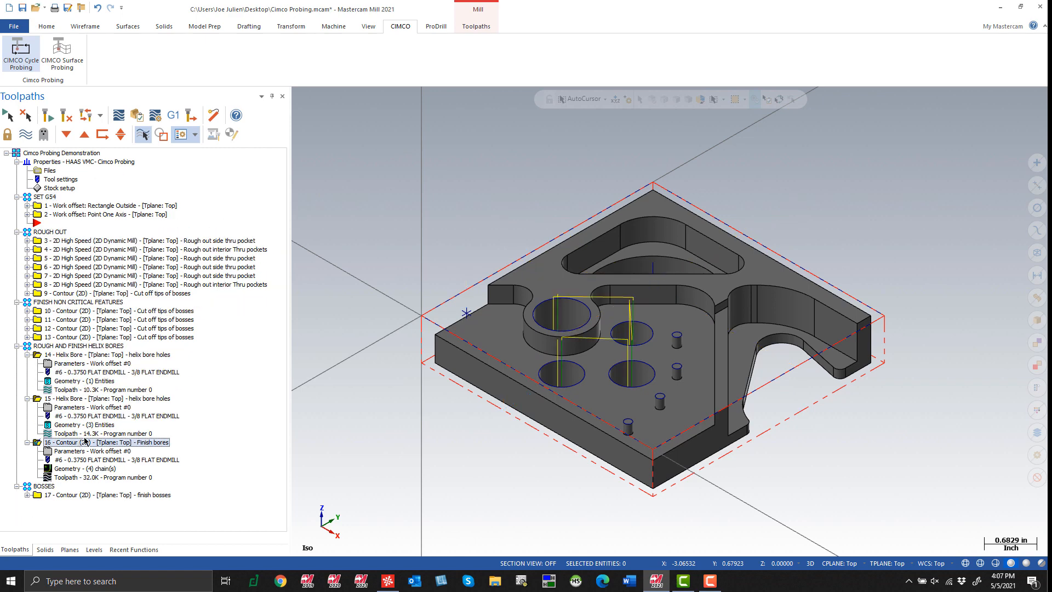
click(102, 134)
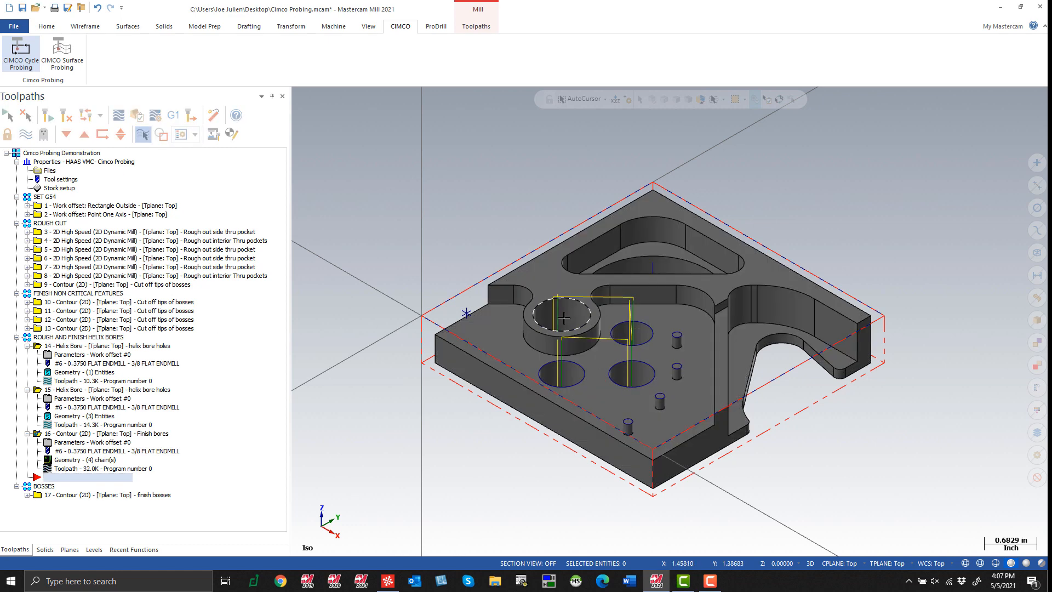
click(77, 337)
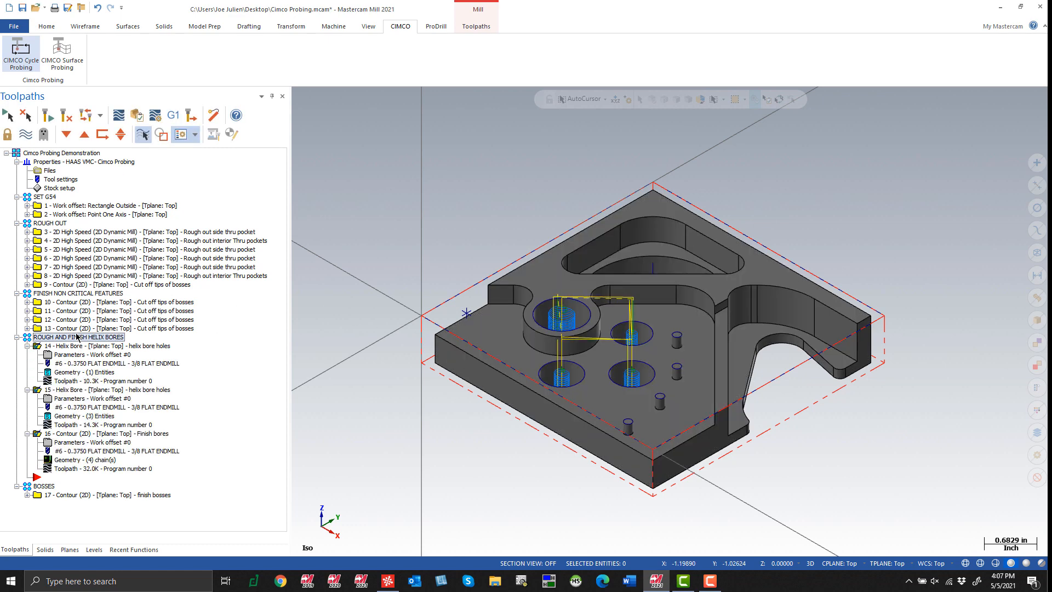
click(69, 478)
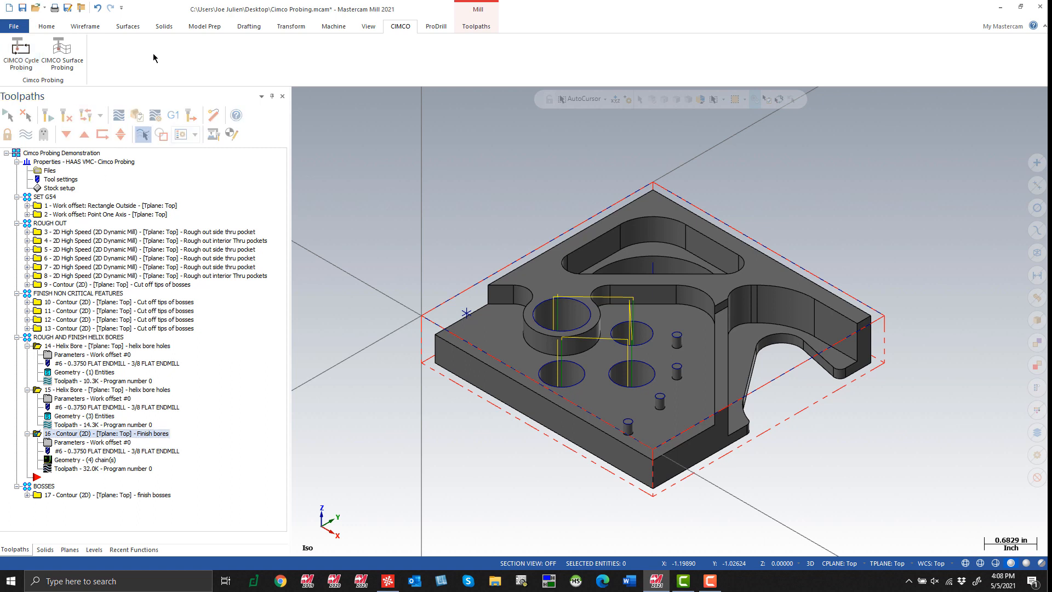
- Add a Diameter Inside 3-Points workpiece inspection probing cycle, using tool 20, the Renishaw - OMP40_A-5000-3709 probe
click(18, 50)
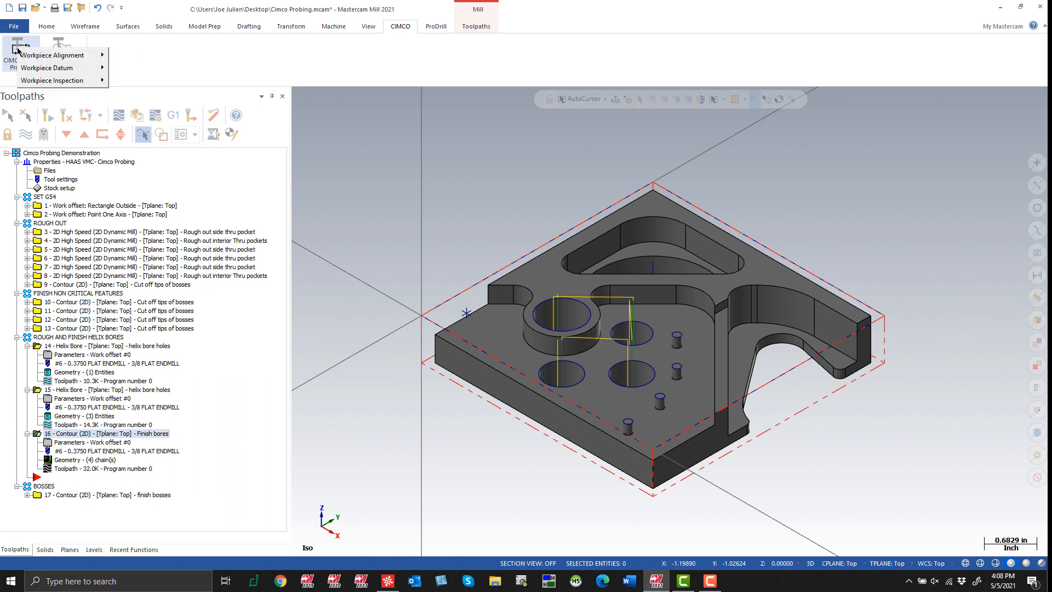
mouse_move(50, 69)
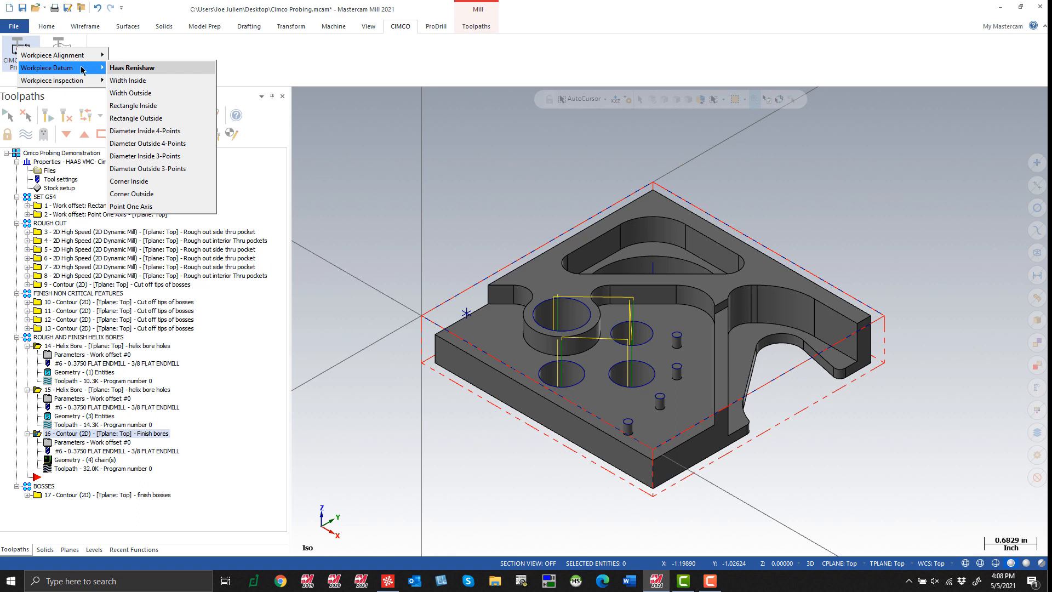
mouse_move(81, 82)
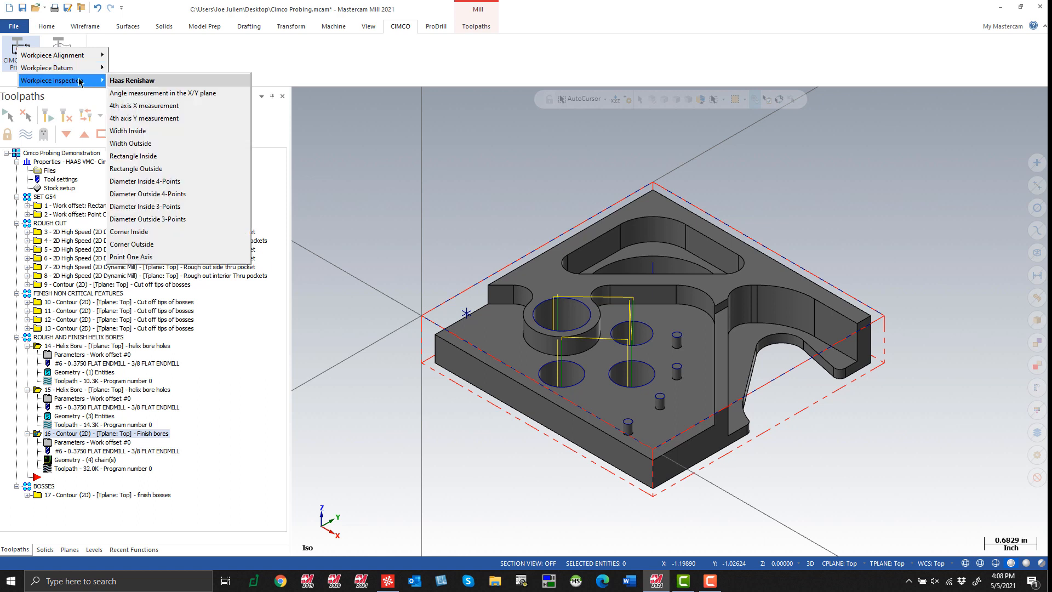
click(182, 208)
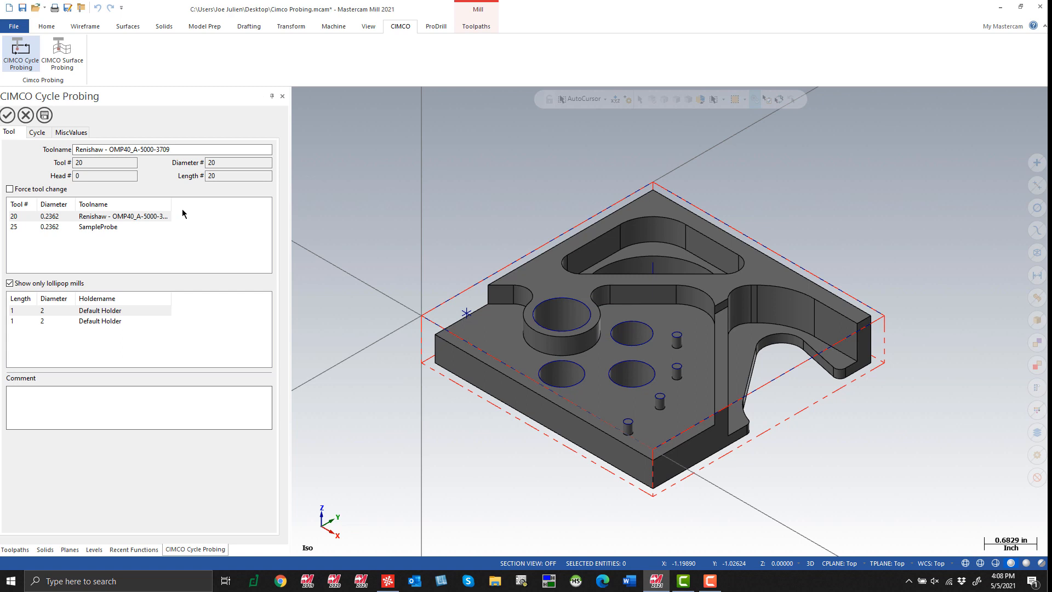
click(91, 218)
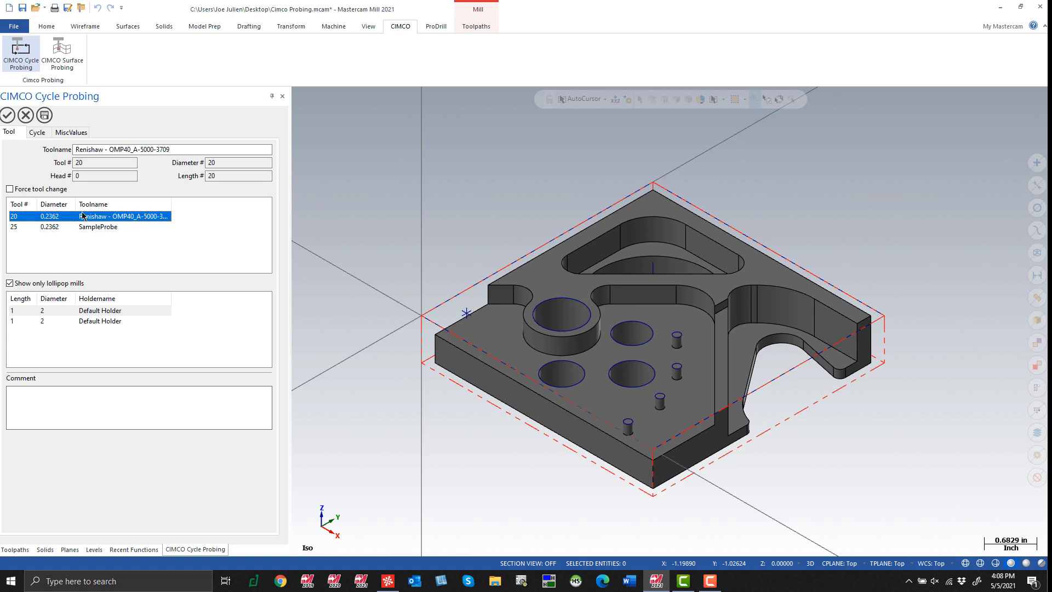
- Assign the rear bore in the lower floor as the first Diameter Inside 3-Points arc, with Top as the tool plane
click(38, 134)
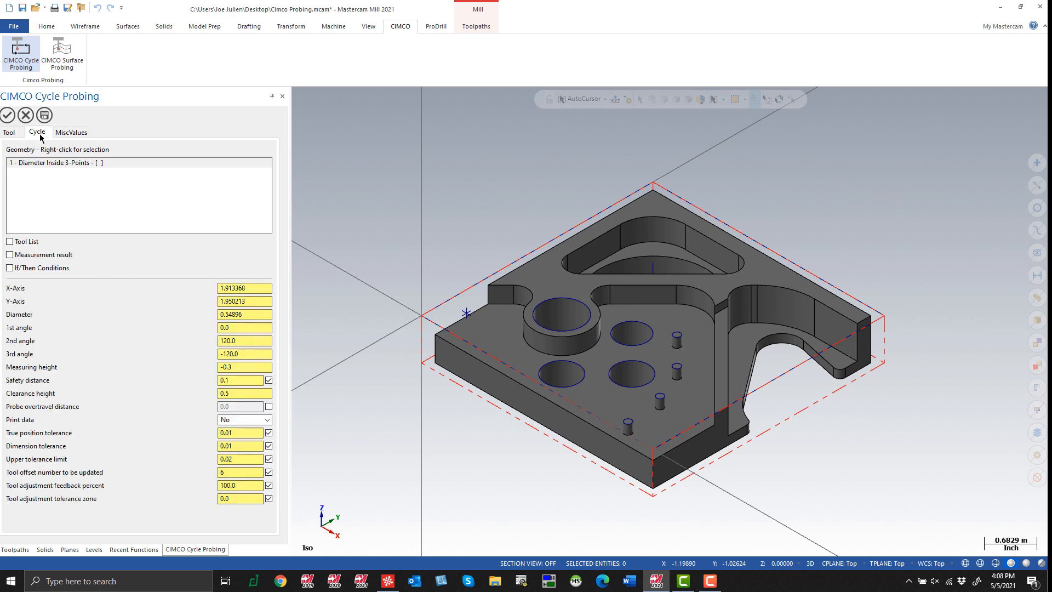
right_click(91, 184)
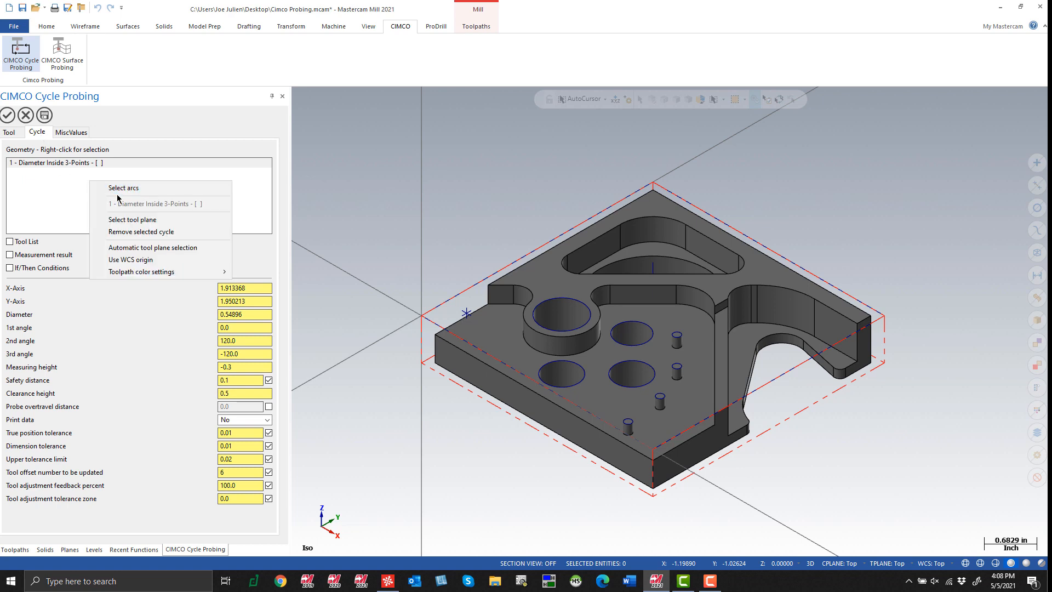
click(136, 188)
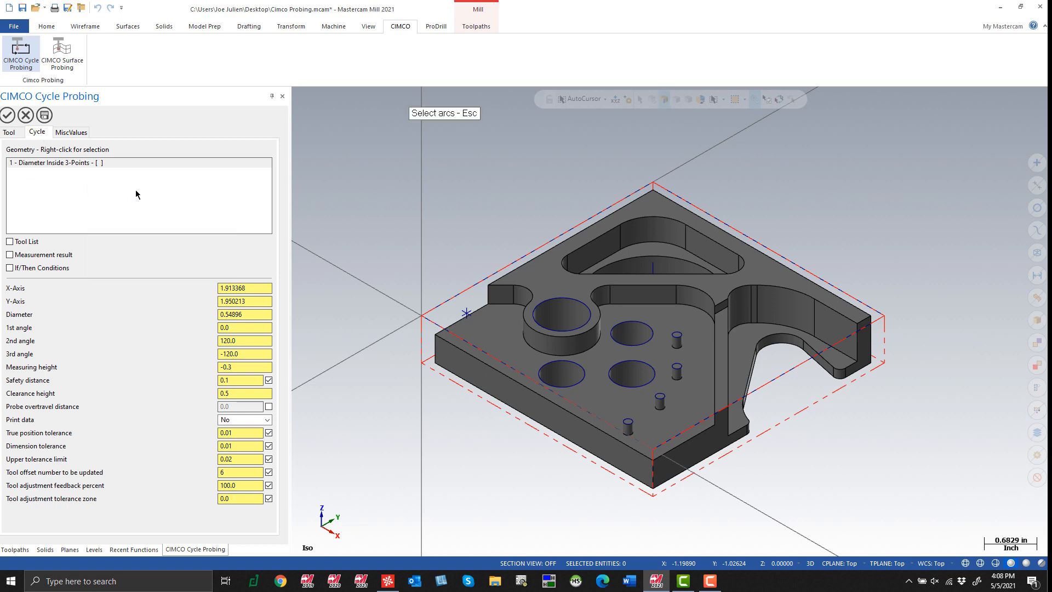
click(649, 324)
click(649, 340)
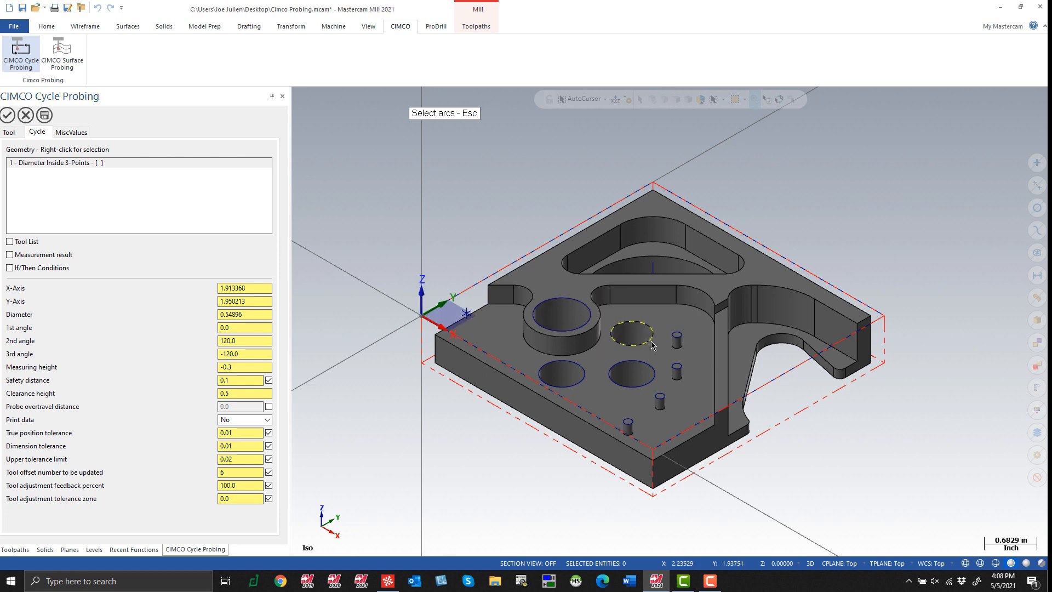
click(319, 250)
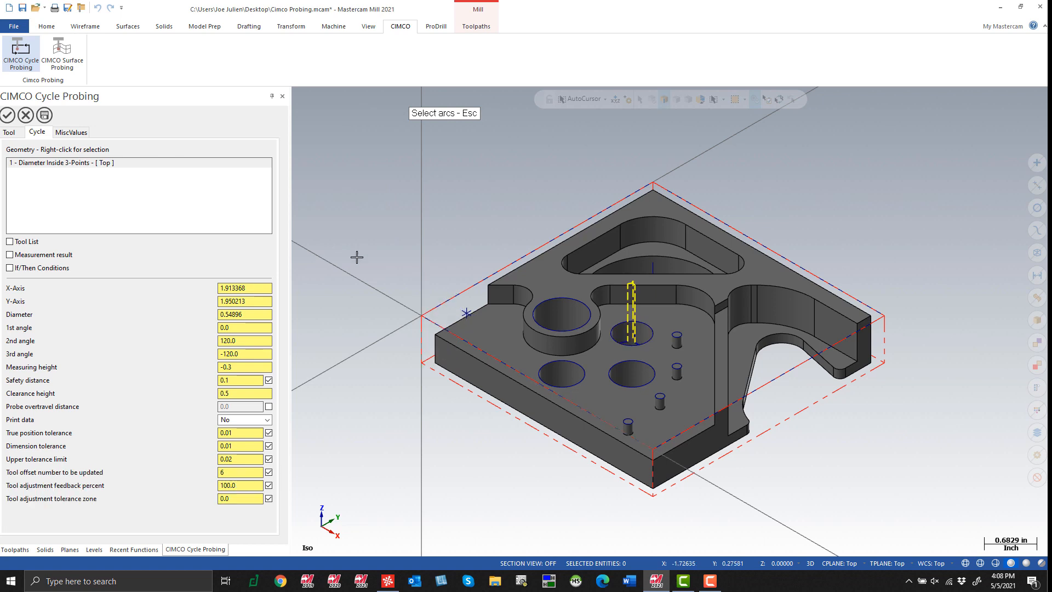
- Add the two 0.6 diameter floor bores and the 0.75 bore in the raised boss, accepting plane 1 of 8 and Top for each
click(651, 377)
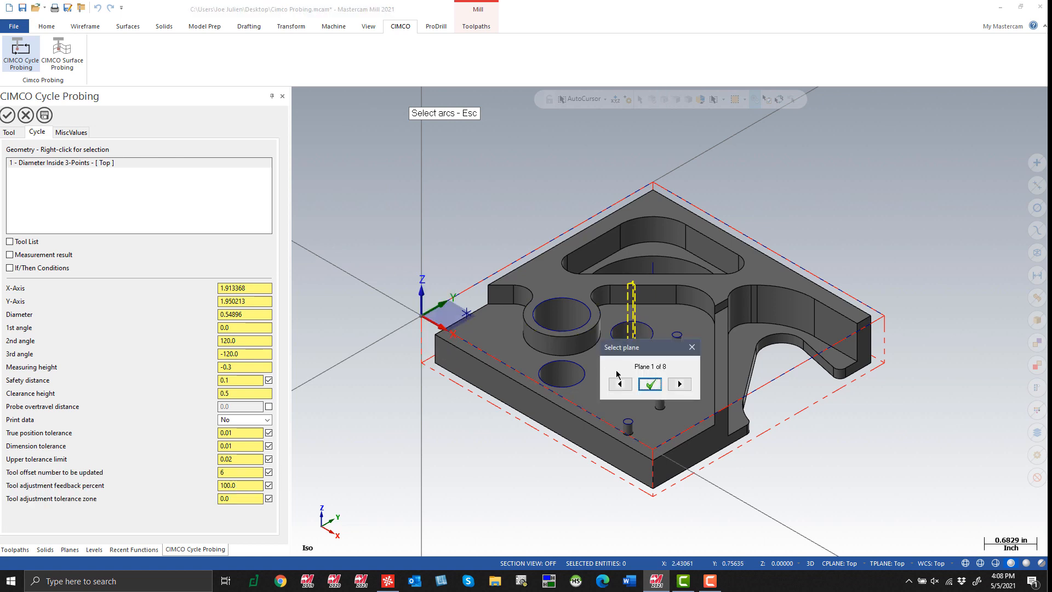
click(650, 389)
click(319, 249)
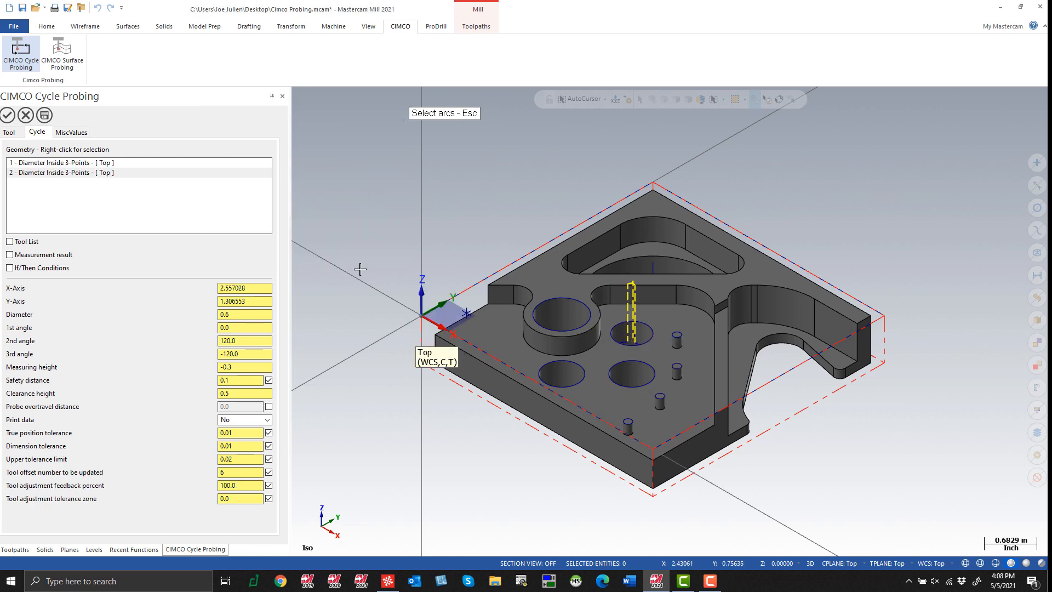
click(584, 375)
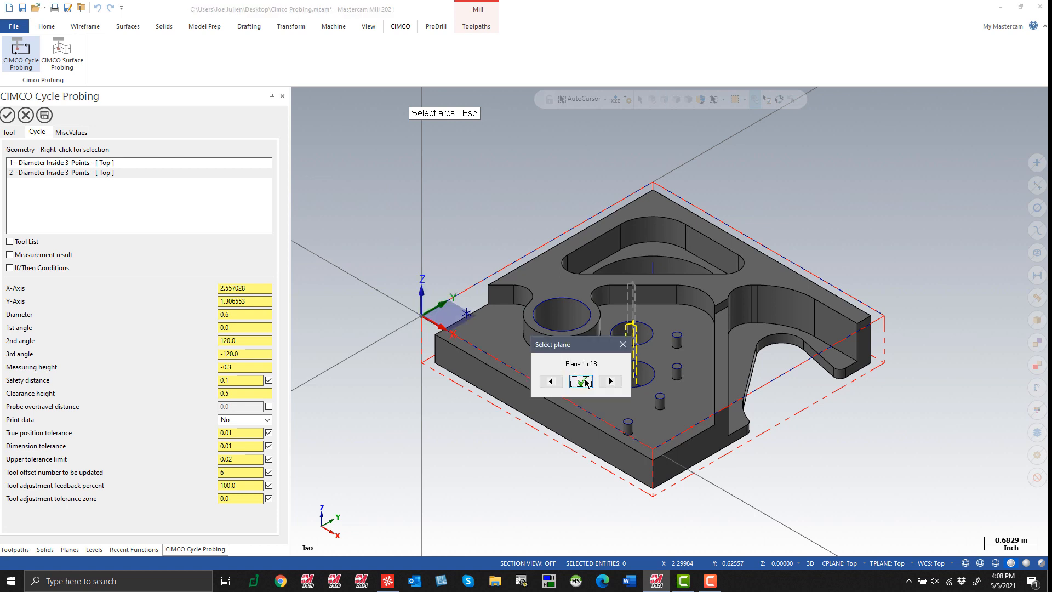
click(580, 381)
click(319, 246)
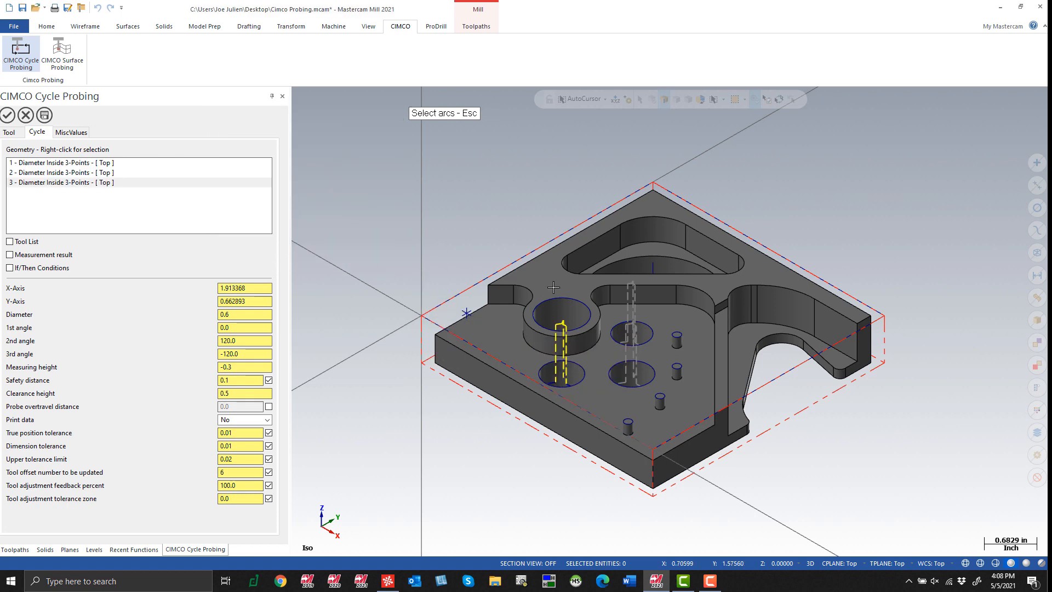
click(584, 303)
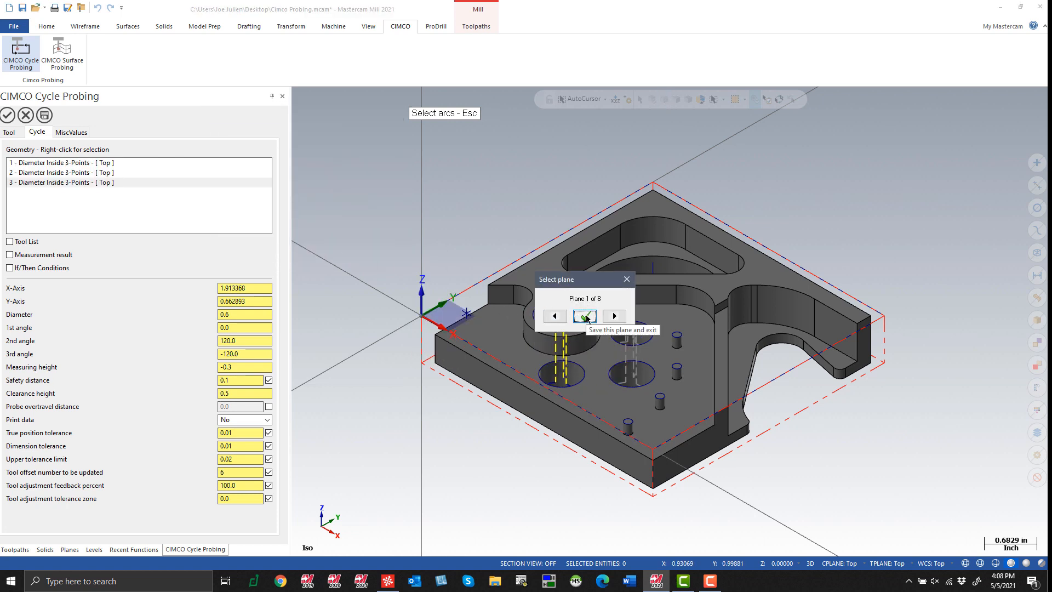
click(583, 316)
click(321, 250)
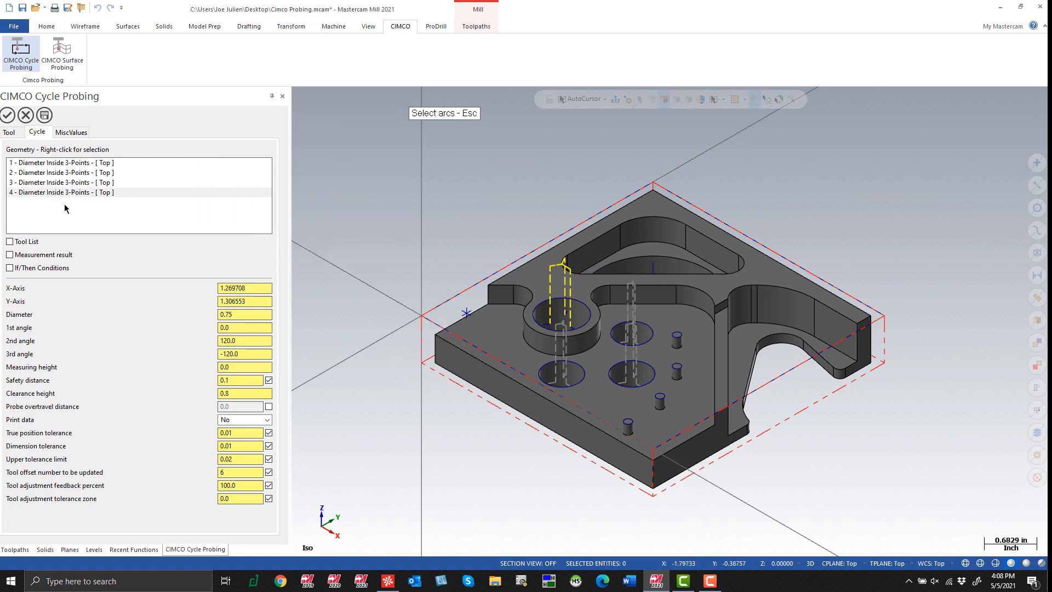
- Go through the four Diameter Inside 3-Points entries to compare each bore's position, diameter, heights and probing path
click(63, 185)
click(60, 175)
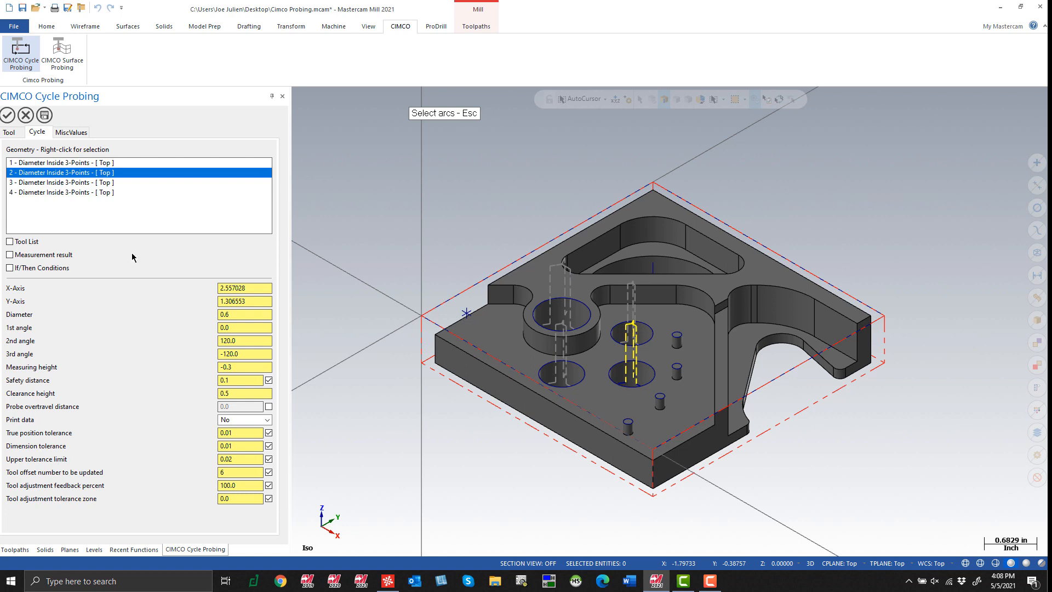
click(64, 163)
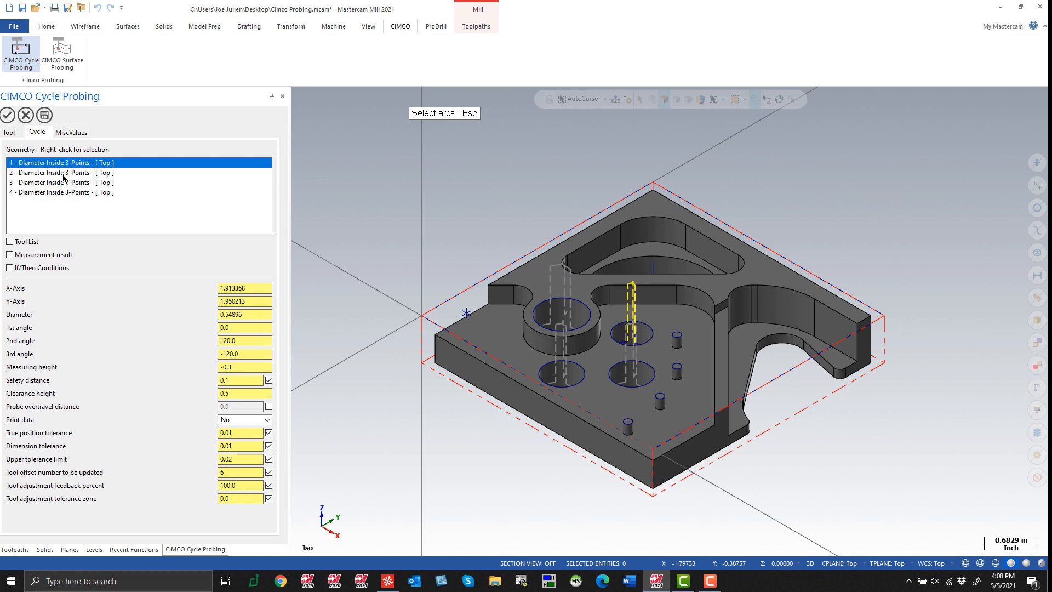
click(63, 173)
click(63, 185)
click(62, 193)
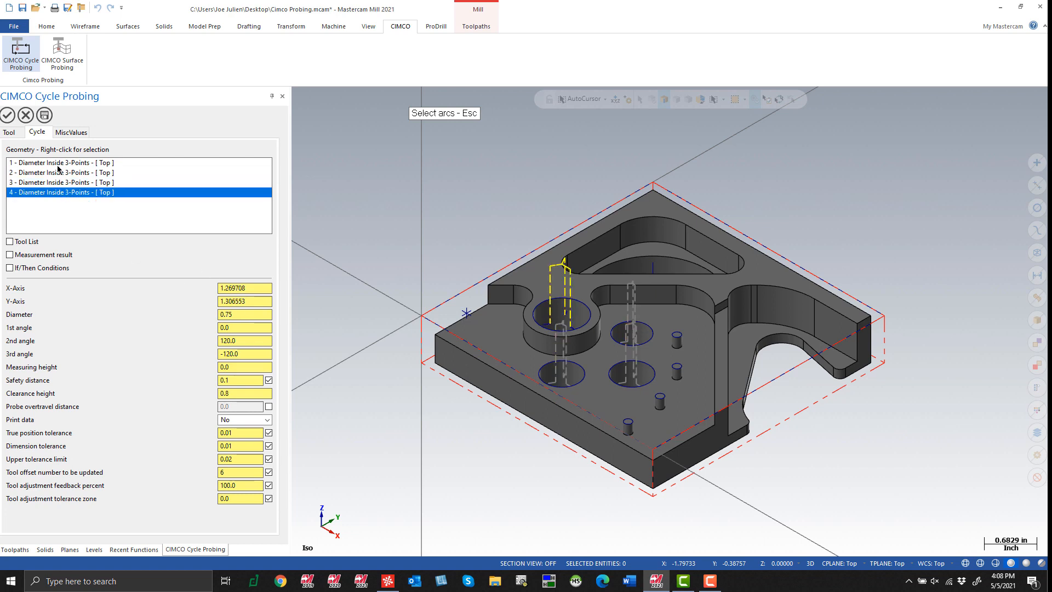
click(60, 165)
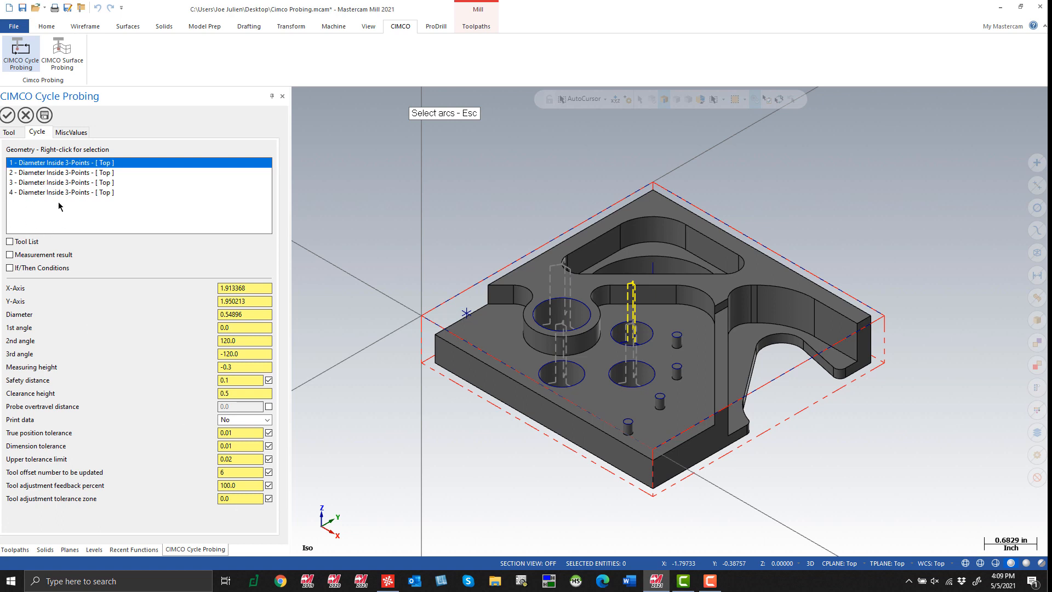
click(64, 172)
click(64, 183)
click(64, 193)
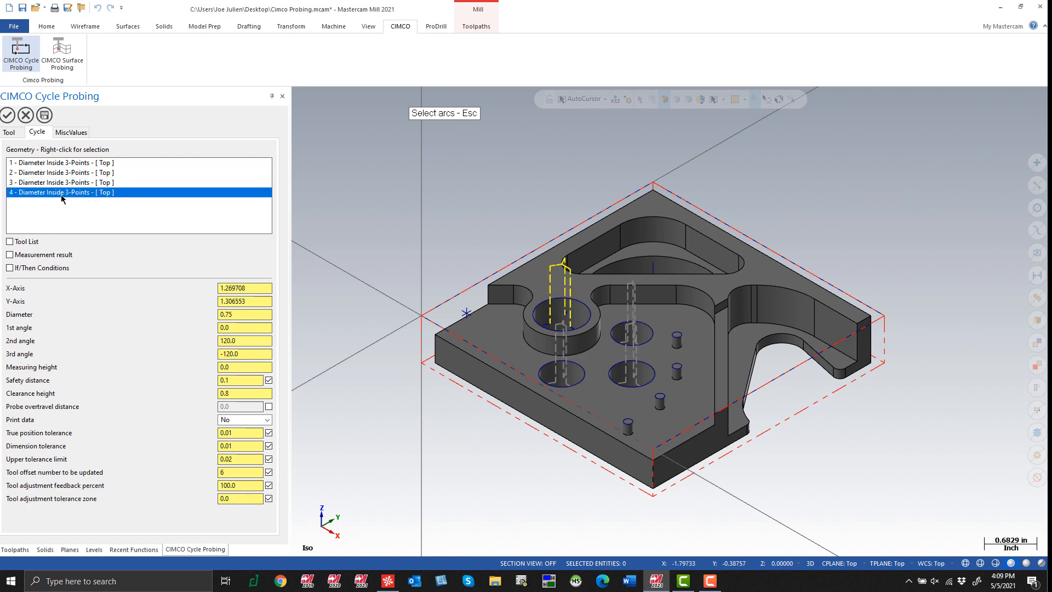
- Return to the first Diameter Inside 3-Points entry and examine the three-point touch pattern of the four bores from the top
click(64, 183)
click(65, 172)
click(64, 166)
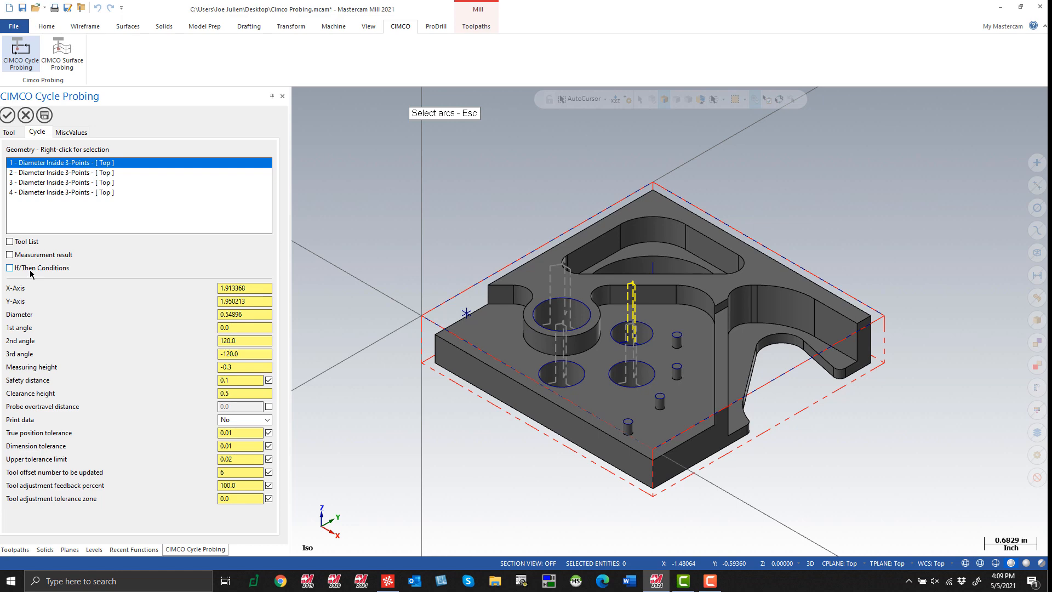
scroll(613, 312, up, 5)
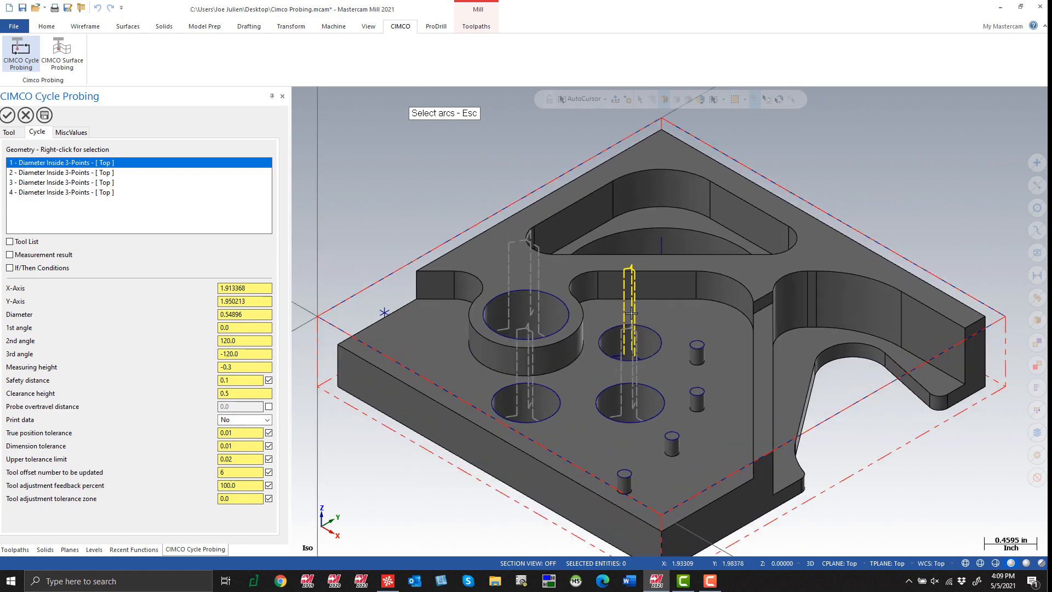
right_click(601, 276)
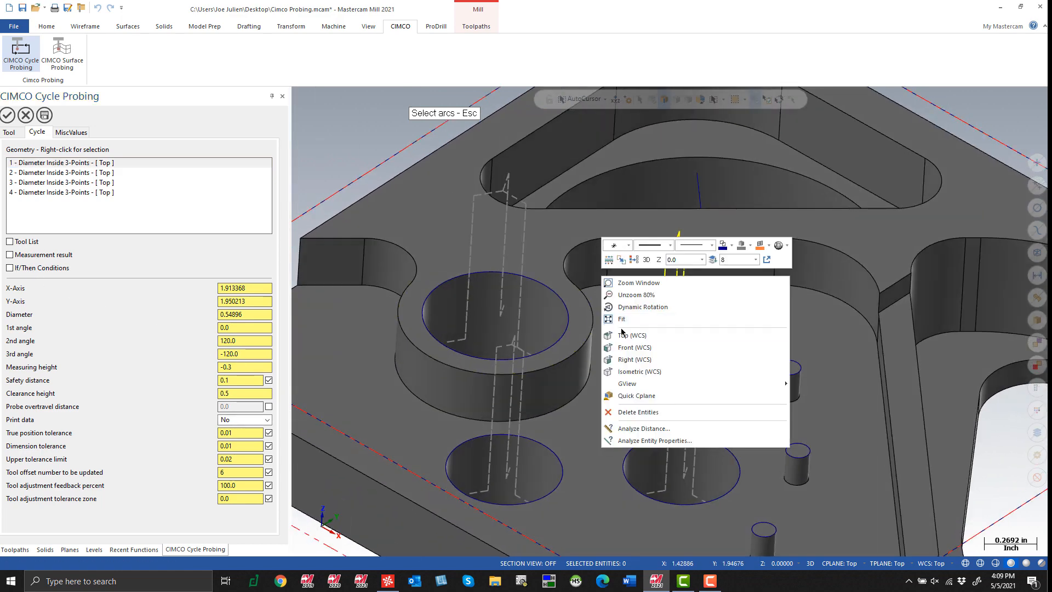
click(622, 336)
scroll(652, 458, down, 2)
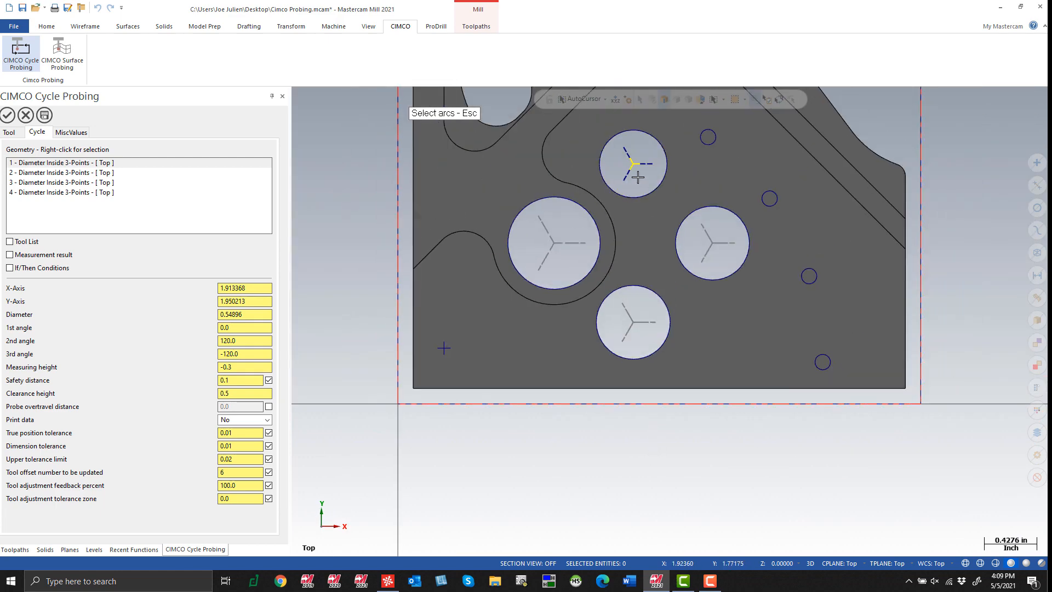
scroll(646, 171, down, 1)
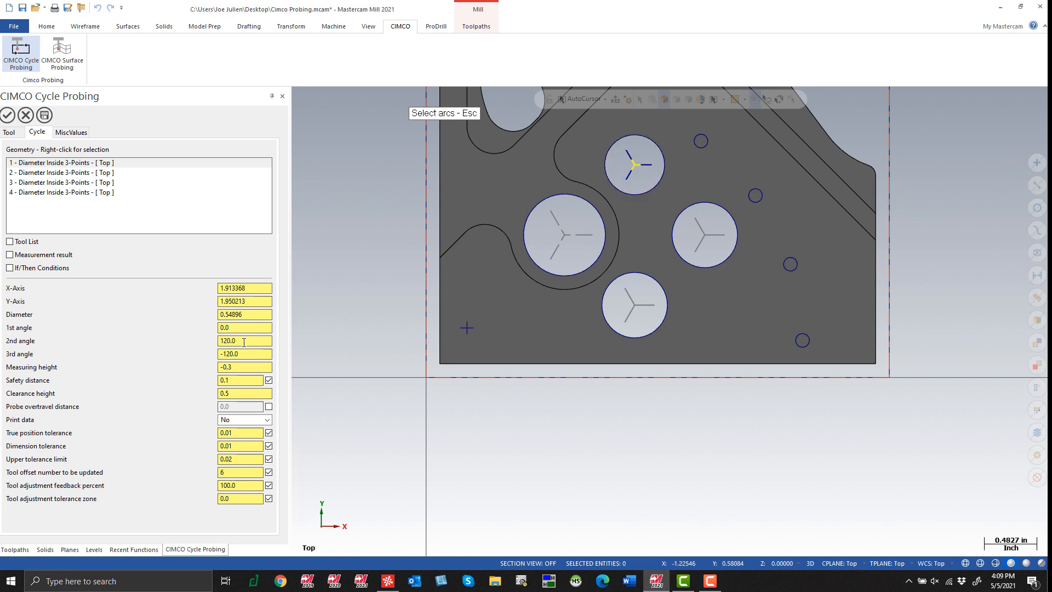
scroll(855, 482, down, 4)
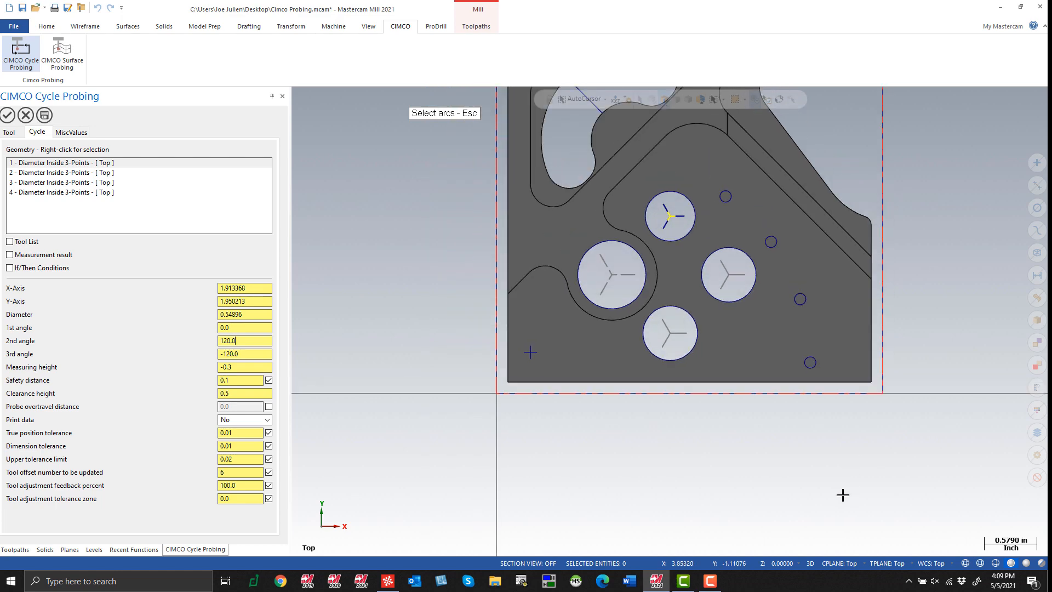
scroll(703, 159, up, 2)
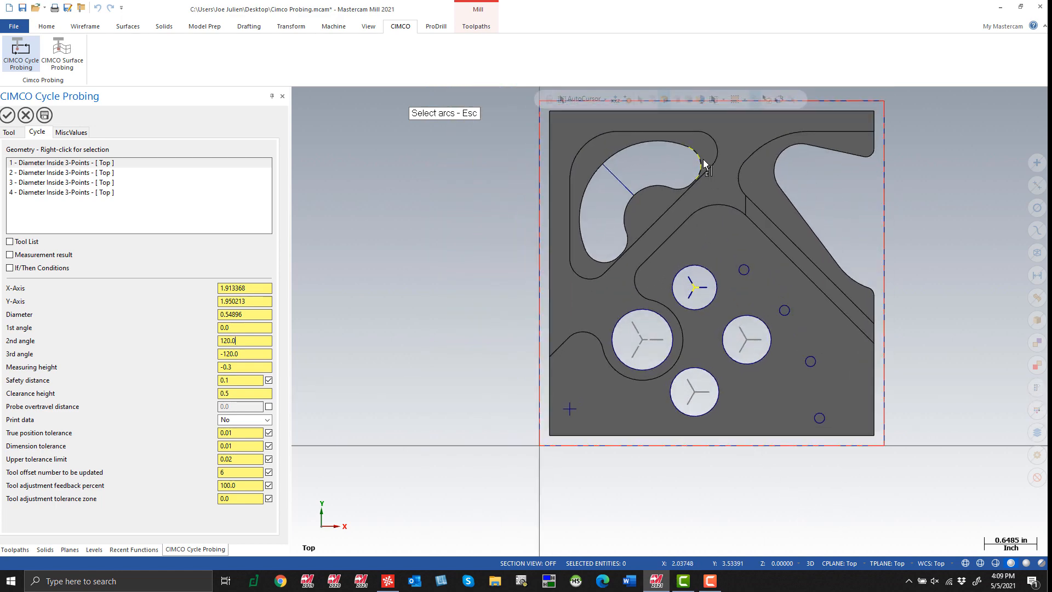
- Try a 2nd angle of 180 on the first bore and set it back to 120
drag(236, 340, 190, 348)
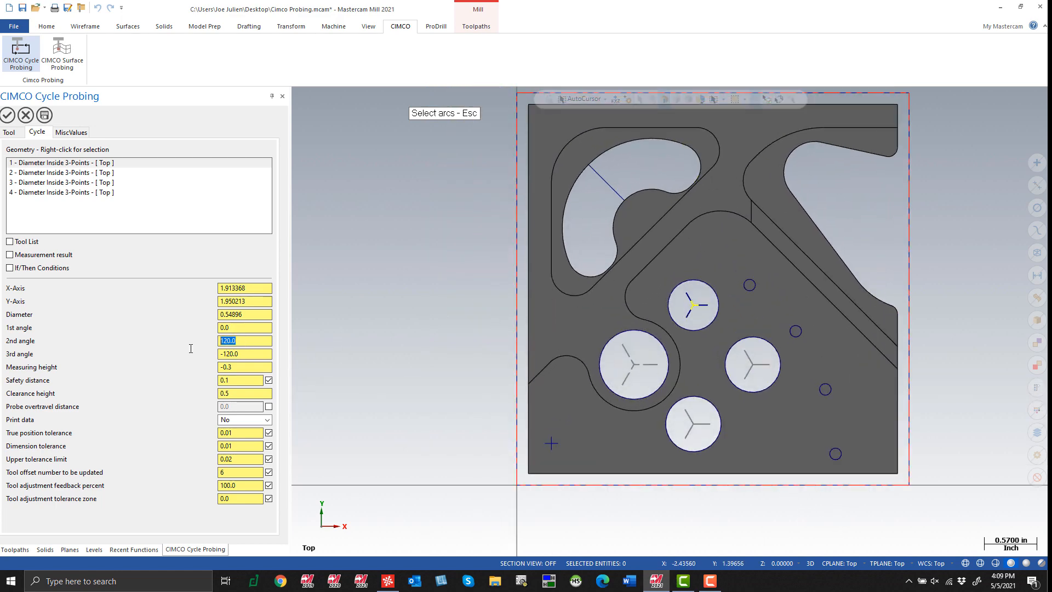
text(180)
key(Tab)
double_click(244, 341)
text(120)
key(Tab)
key(Tab)
click(240, 368)
double_click(244, 444)
- Enable If/Then Conditions for the first Diameter Inside 3-Points entry and set its Scrap action to GOTO Program End
click(68, 163)
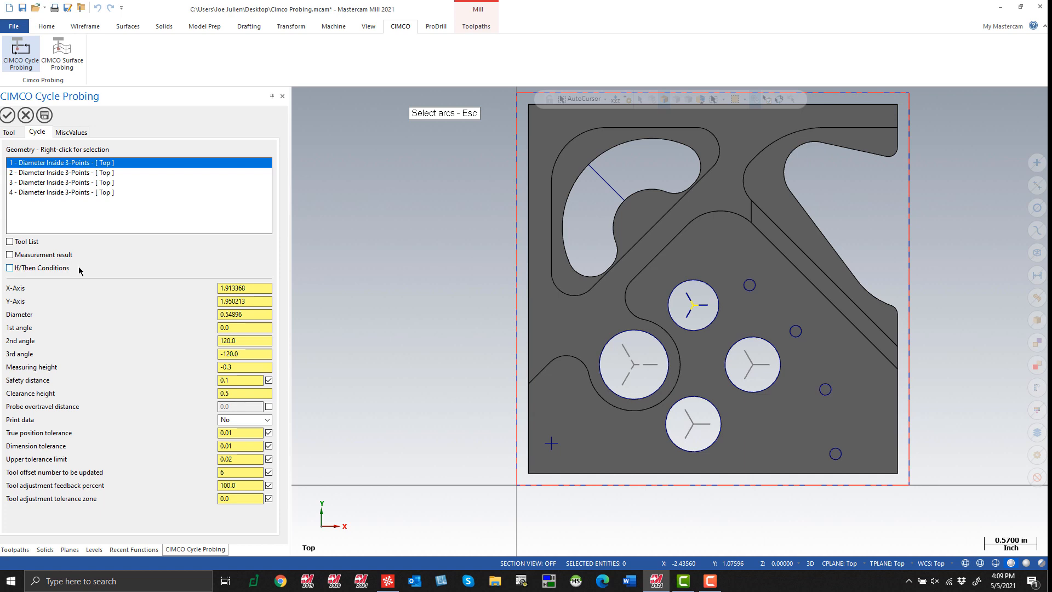
click(10, 268)
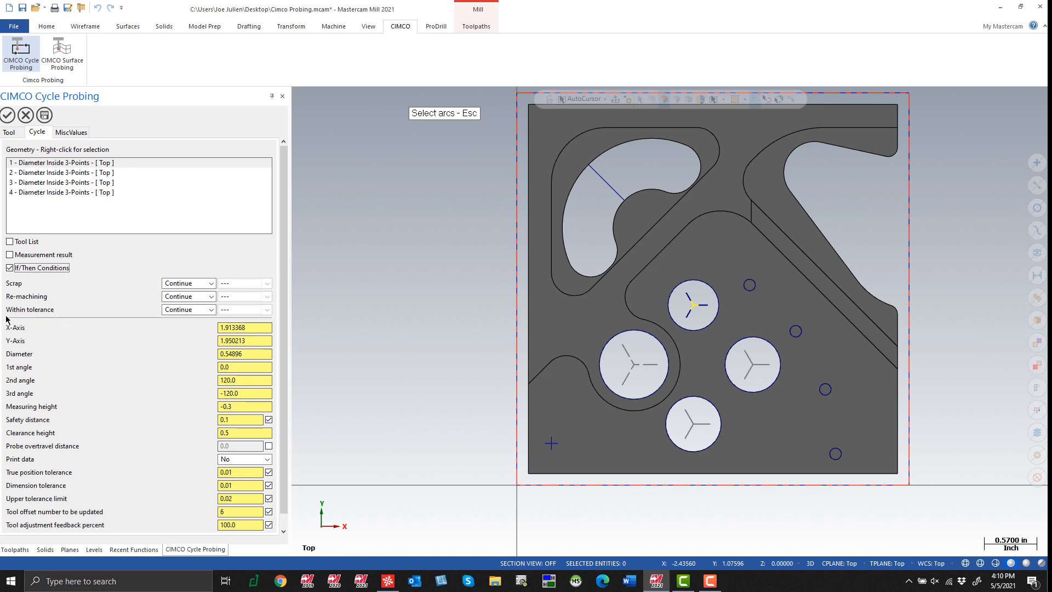
click(210, 284)
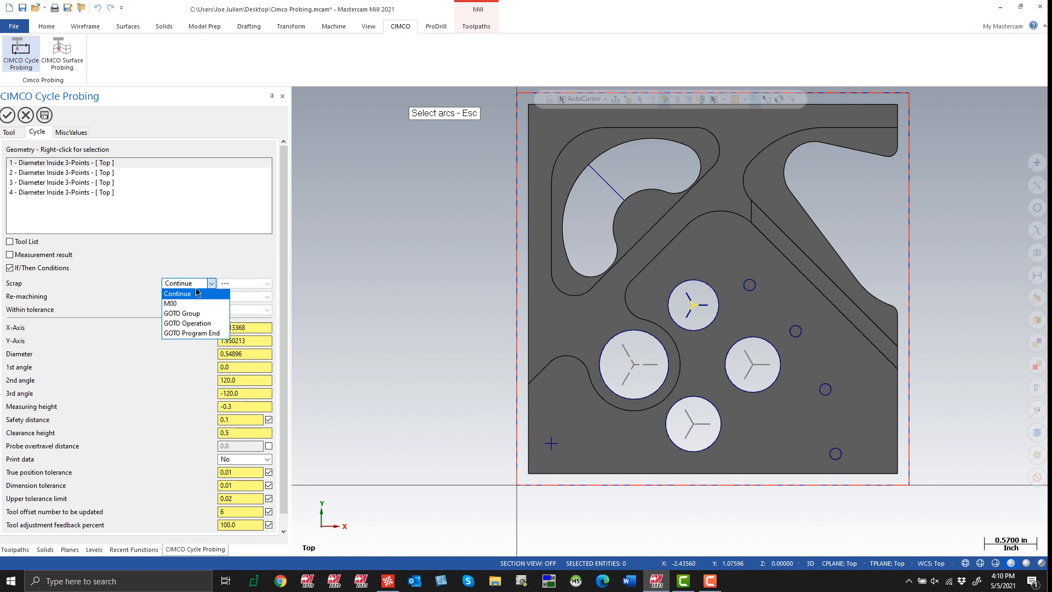
click(187, 334)
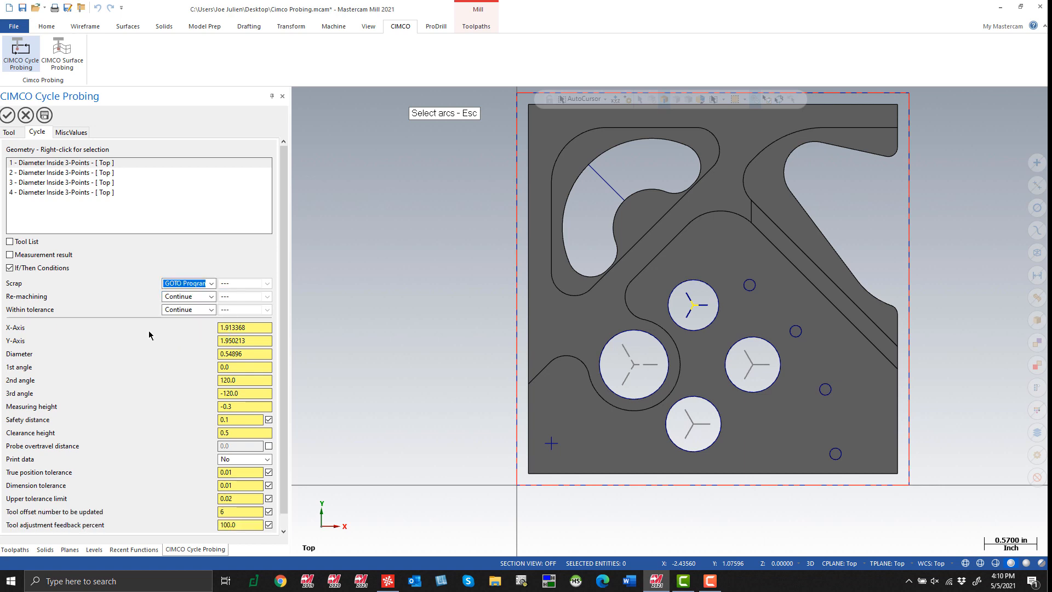
- Set the first bore's Re-machining action to GOTO Operation with OP - 14 - helix bore holes, keeping Within tolerance at Continue
click(210, 297)
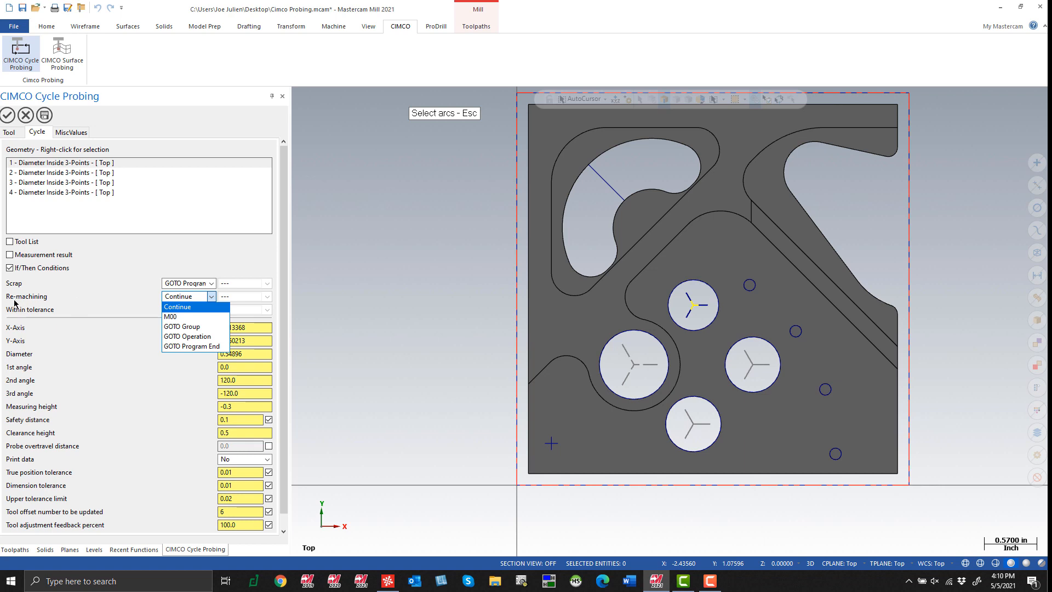
click(210, 340)
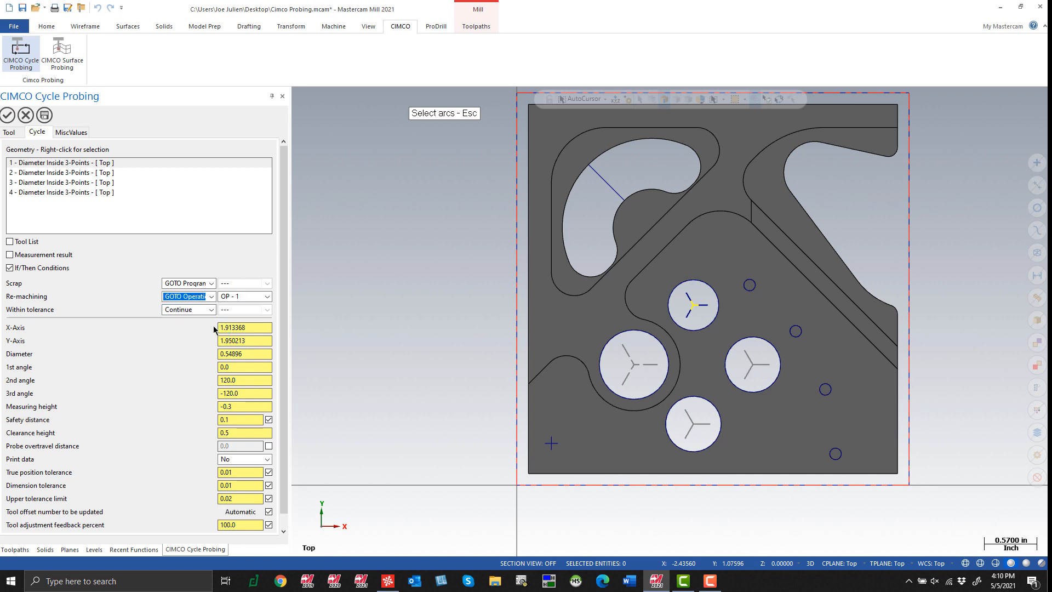
click(267, 297)
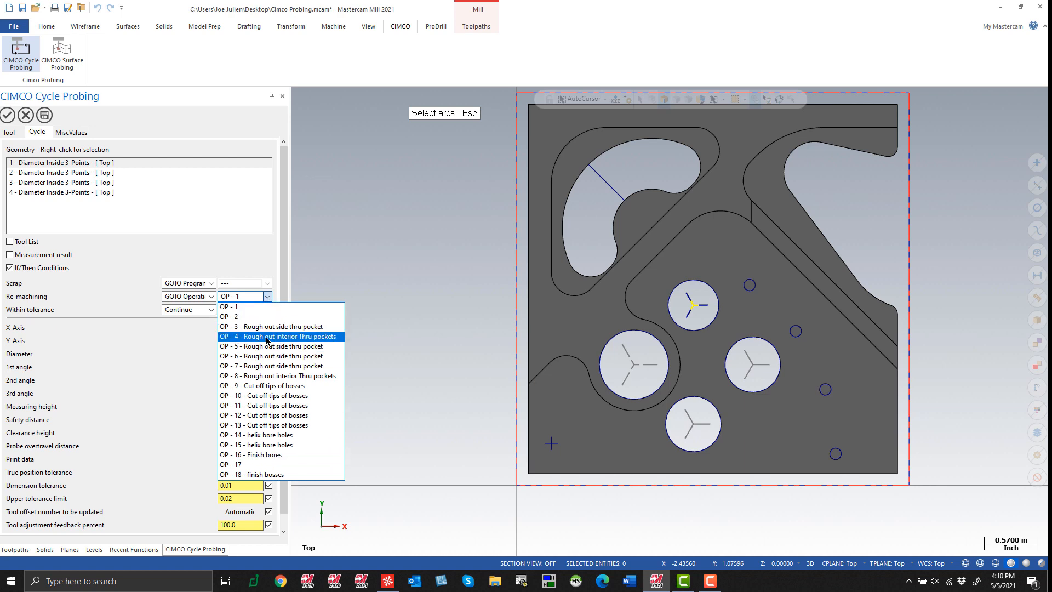
click(232, 228)
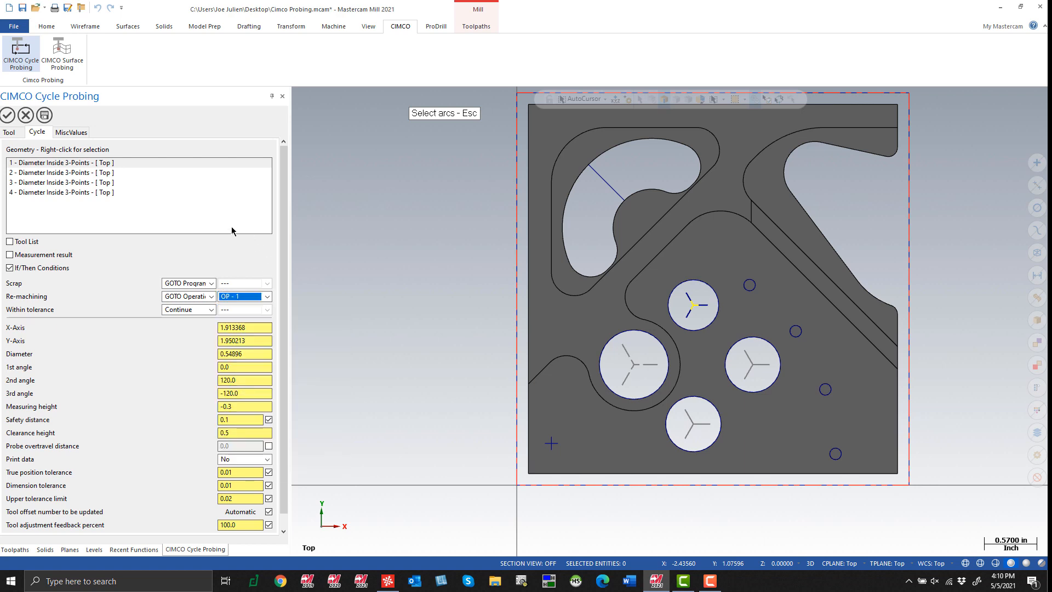
click(15, 549)
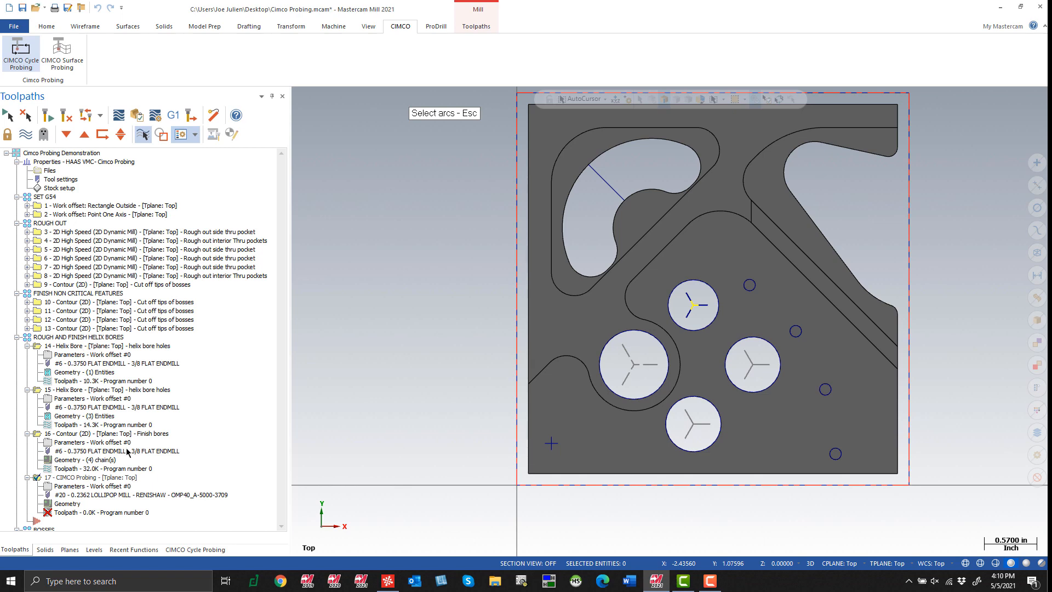
click(188, 551)
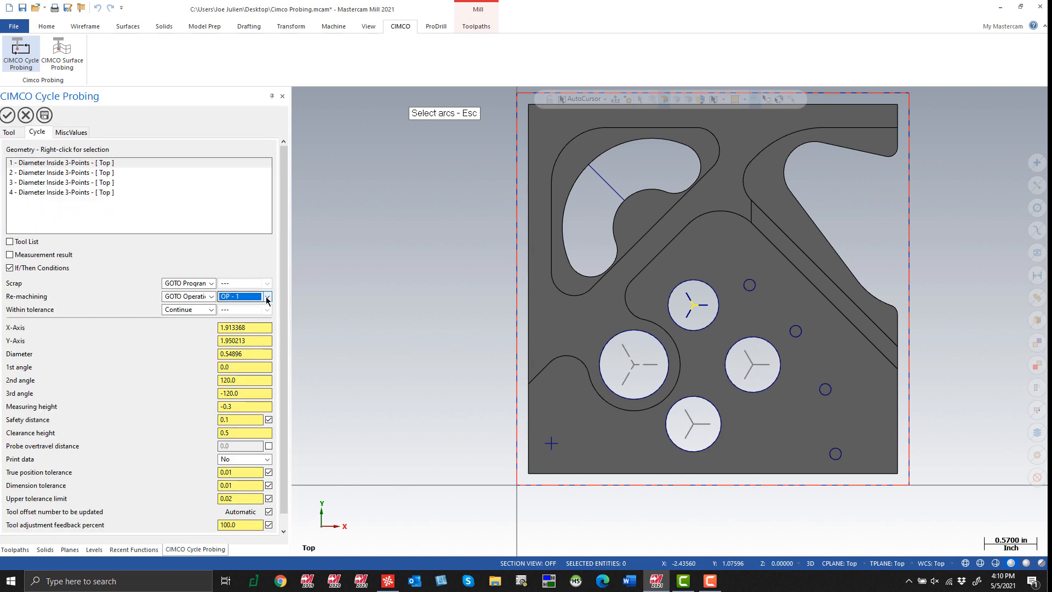
click(266, 295)
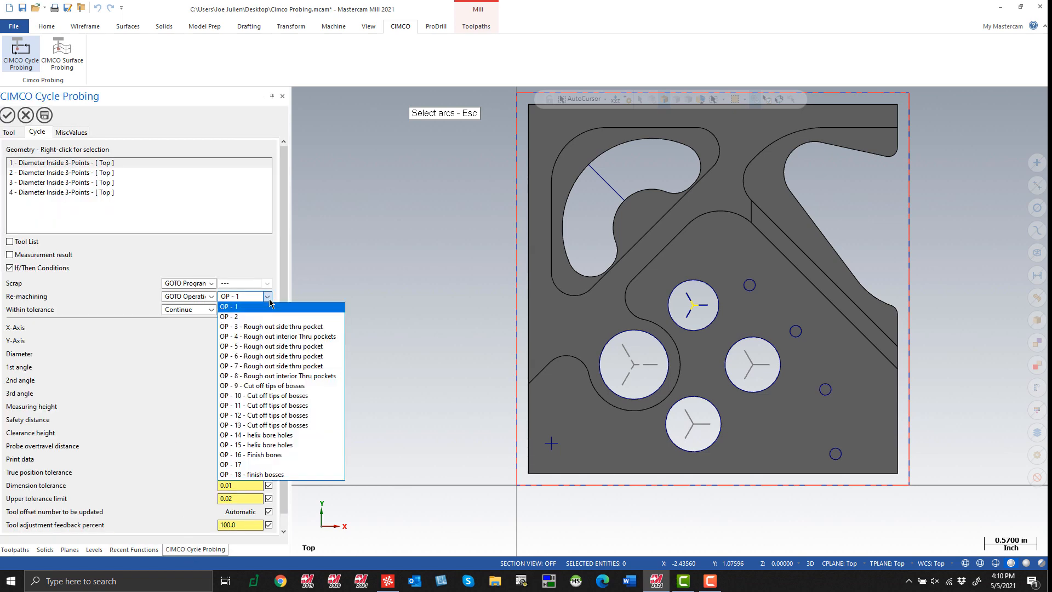
click(261, 436)
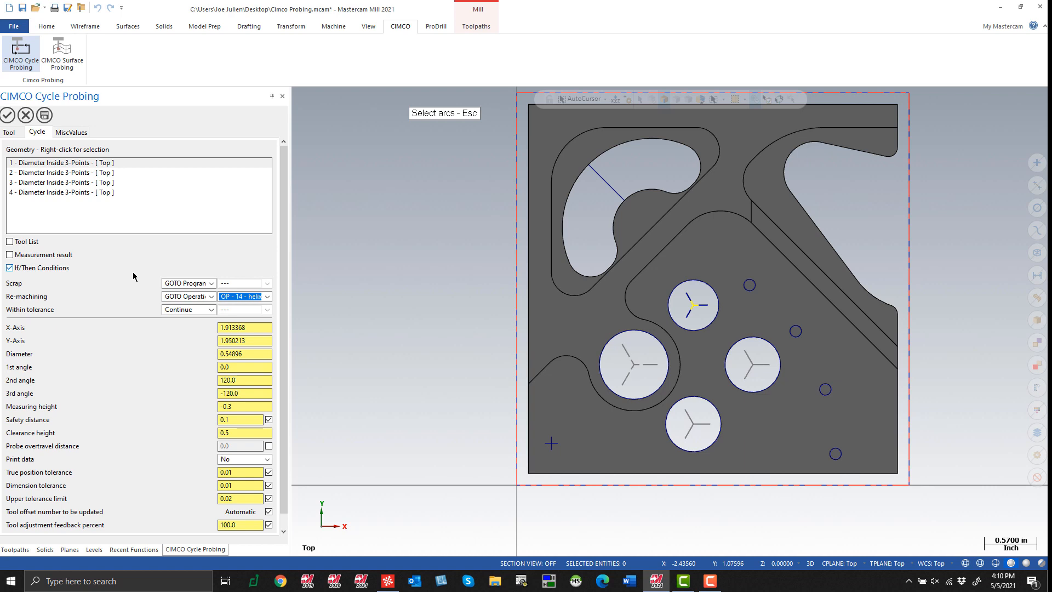
click(182, 310)
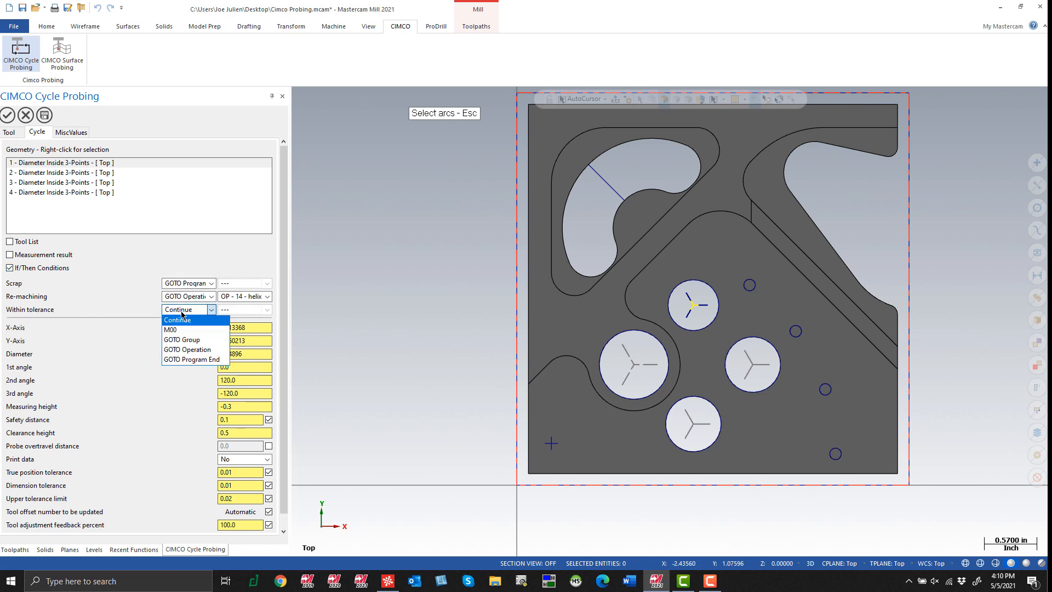
click(38, 314)
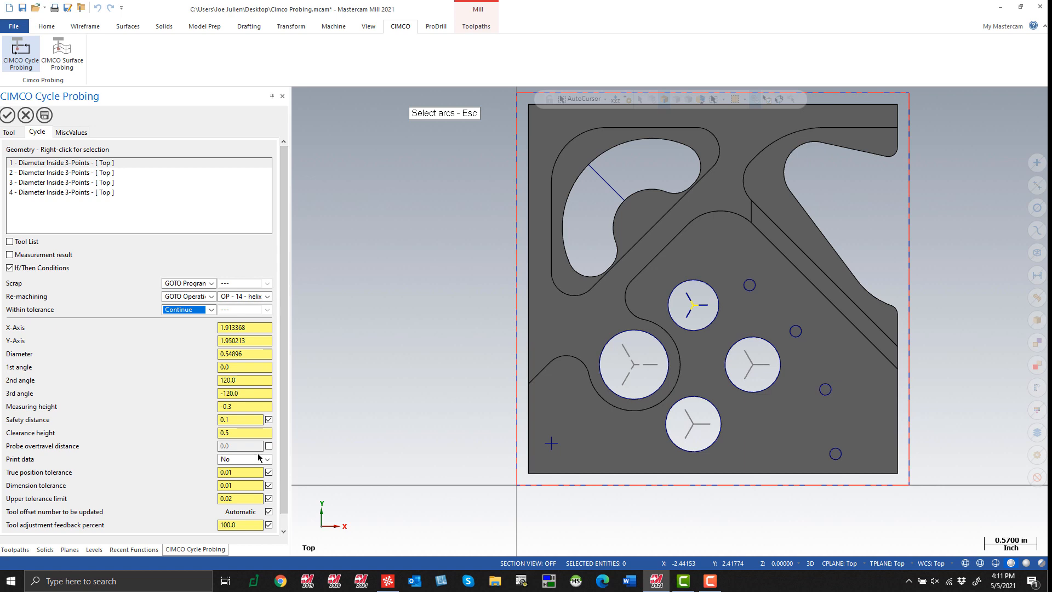
- Check the first bore's tolerance values and go through the four entries to compare their If/Then conditions
click(246, 495)
click(243, 485)
click(242, 473)
click(49, 164)
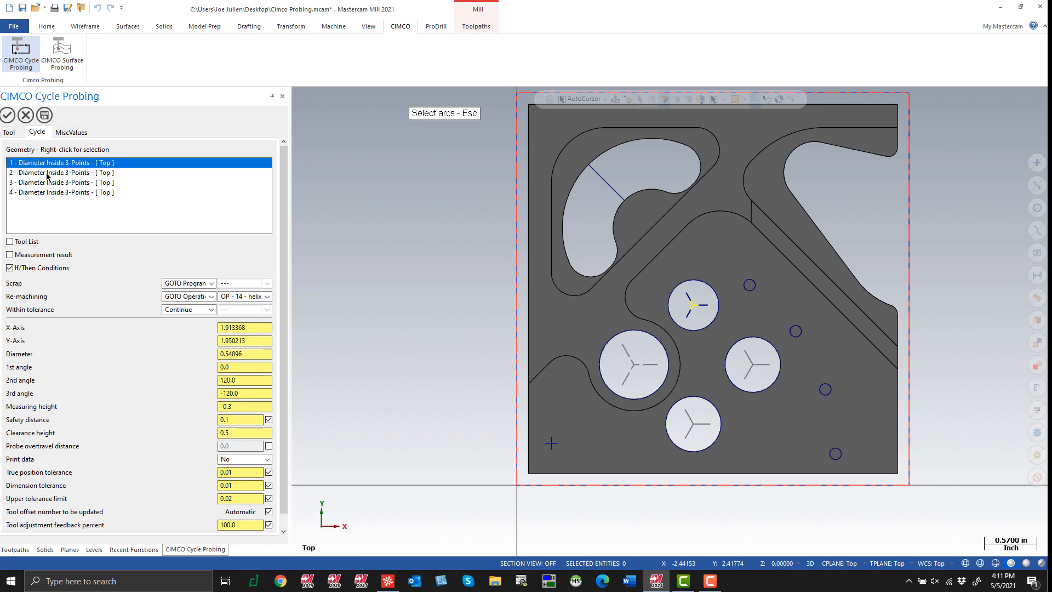
click(47, 174)
click(45, 184)
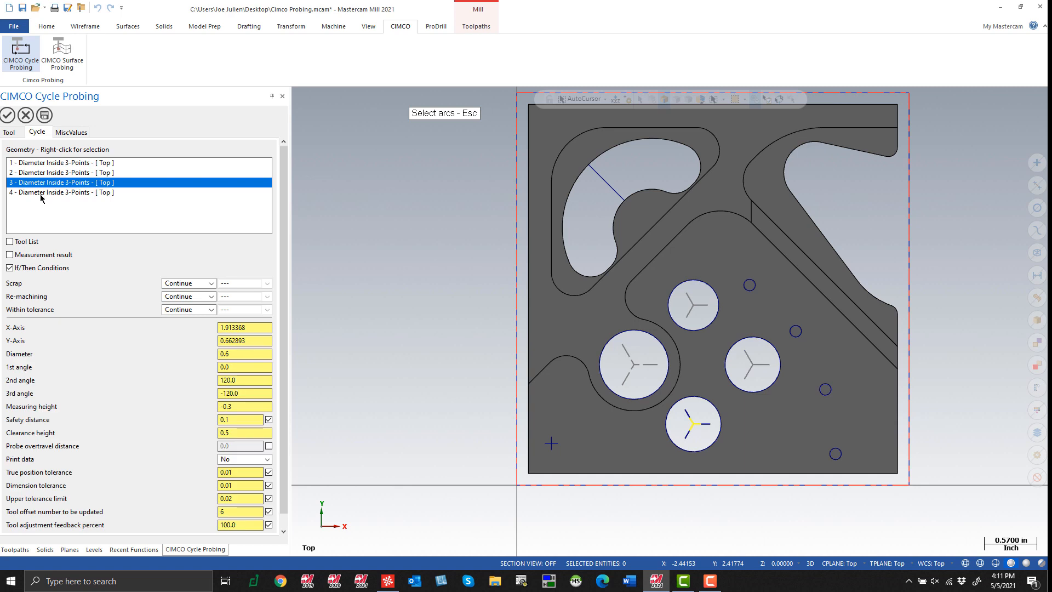
click(41, 193)
click(52, 164)
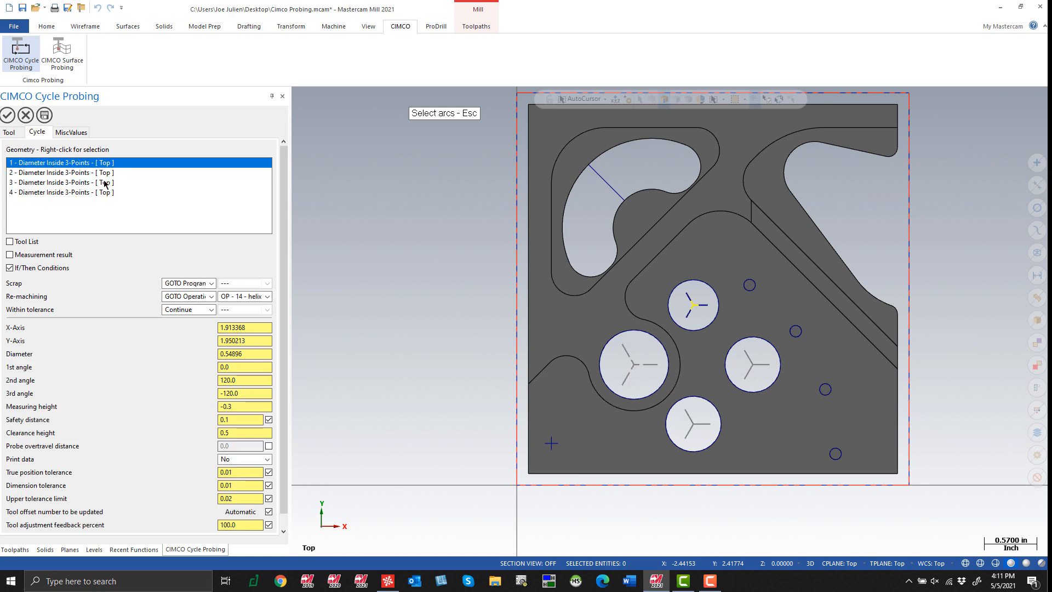
- Accept the Diameter Inside 3-Points inspection cycle and show its probing toolpath on the part in the isometric view
click(7, 119)
right_click(344, 198)
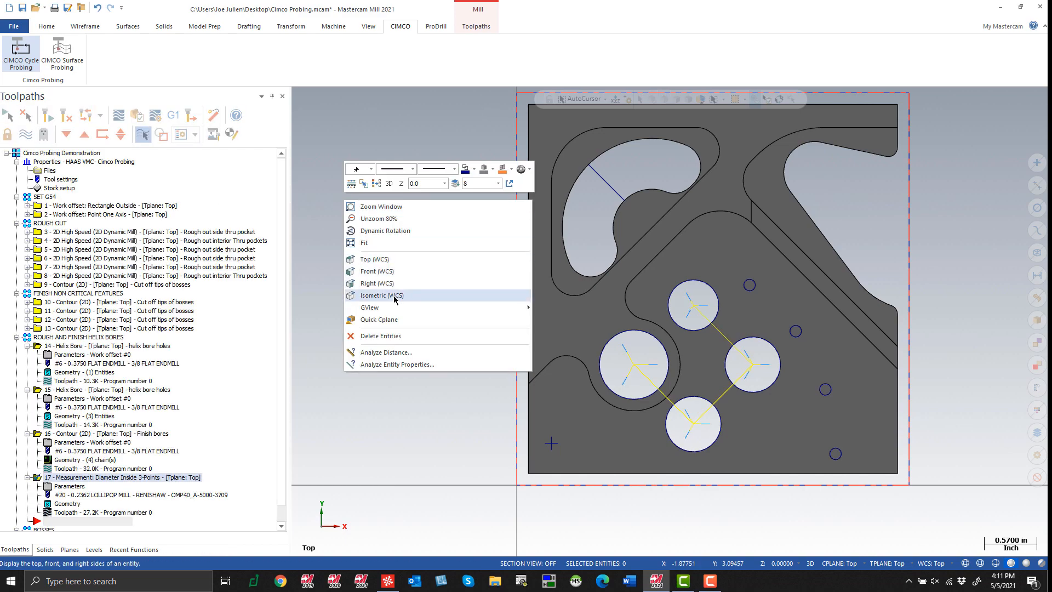
click(393, 296)
scroll(572, 142, down, 2)
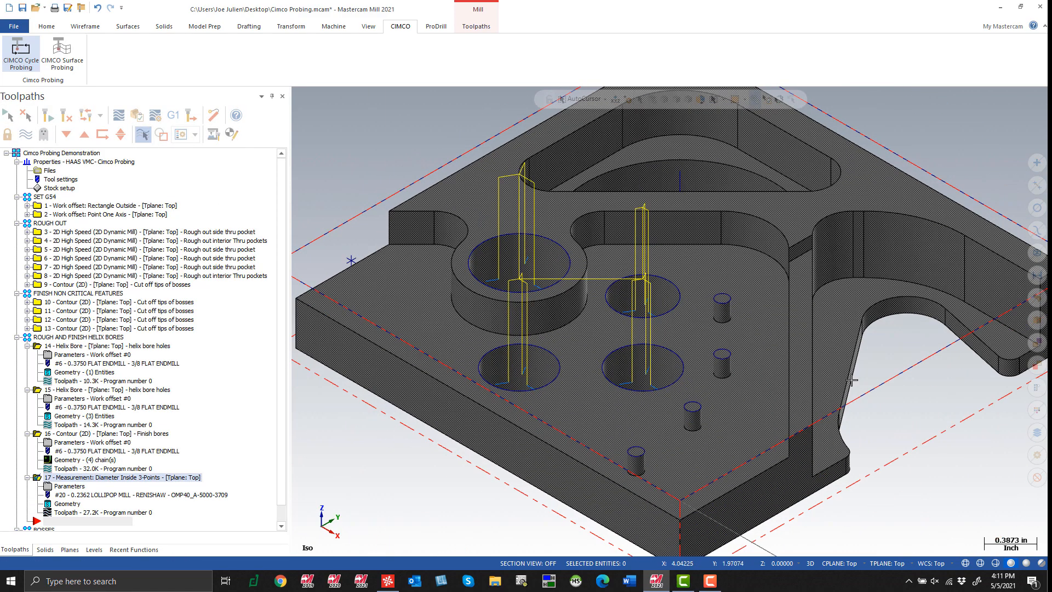
scroll(851, 379, down, 1)
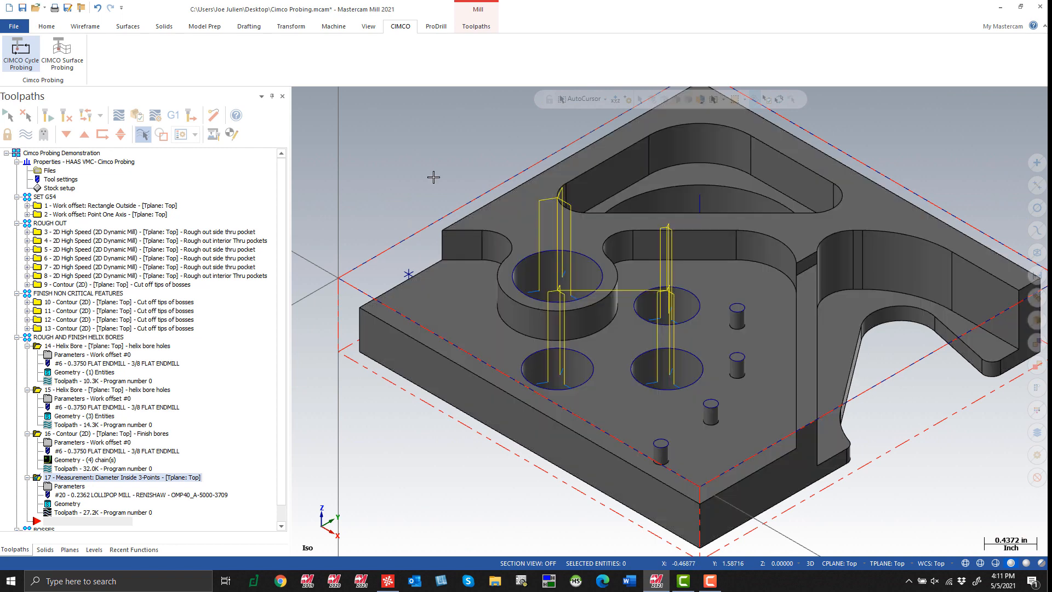
- Backplot the Diameter Inside 3-Points probing operation through all four bores, adjusting the playback speed, and close the backplot
click(117, 120)
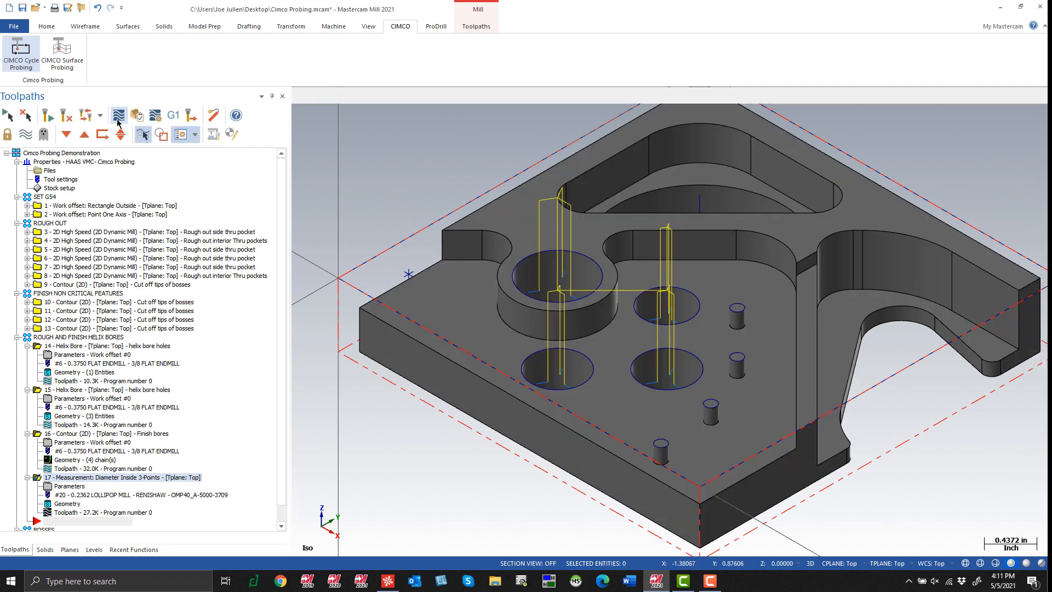
click(297, 96)
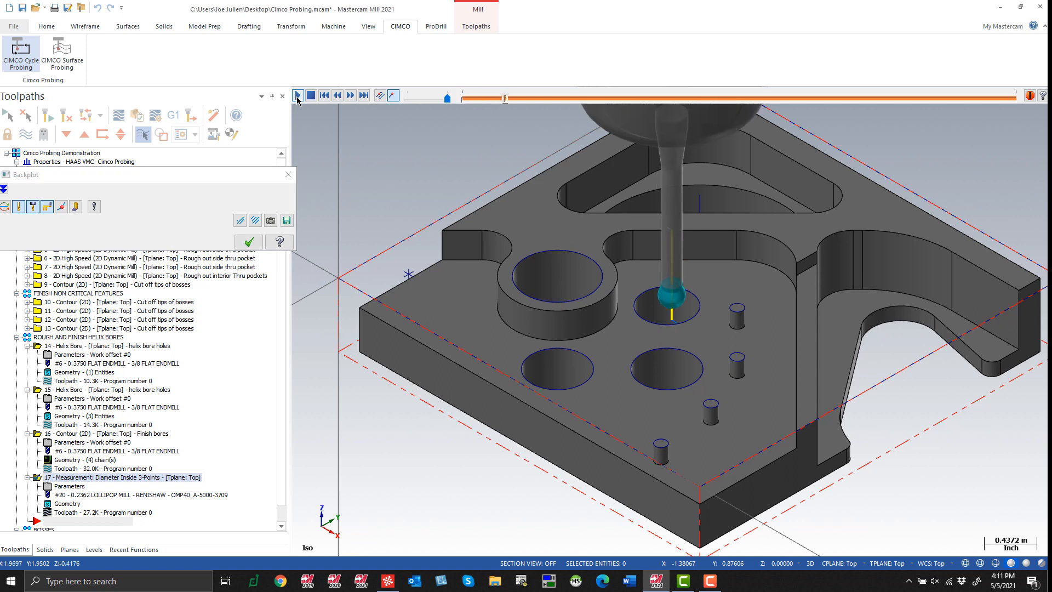
drag(447, 98, 430, 98)
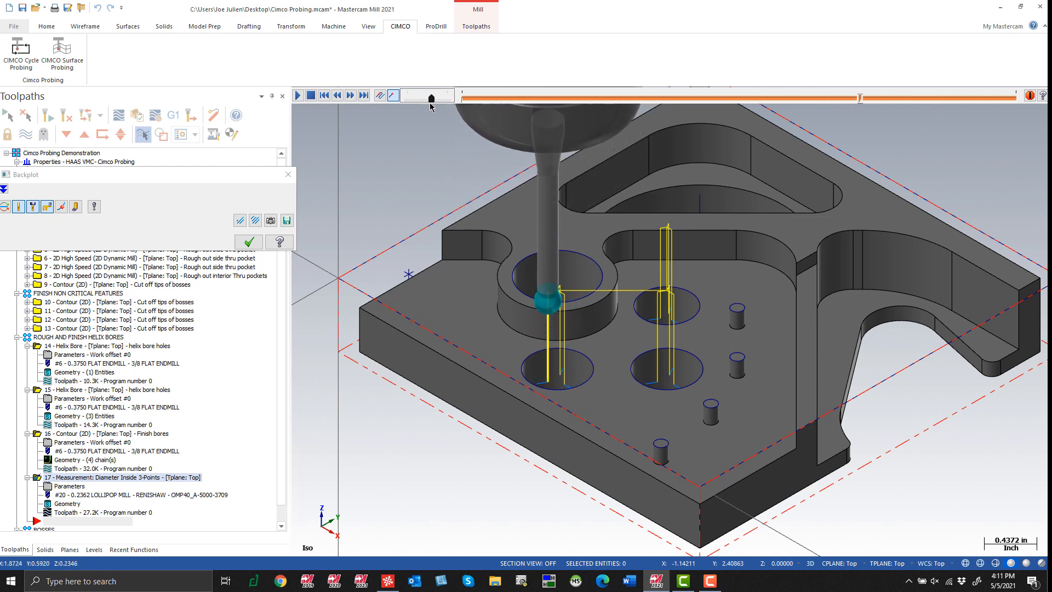
drag(431, 100, 436, 99)
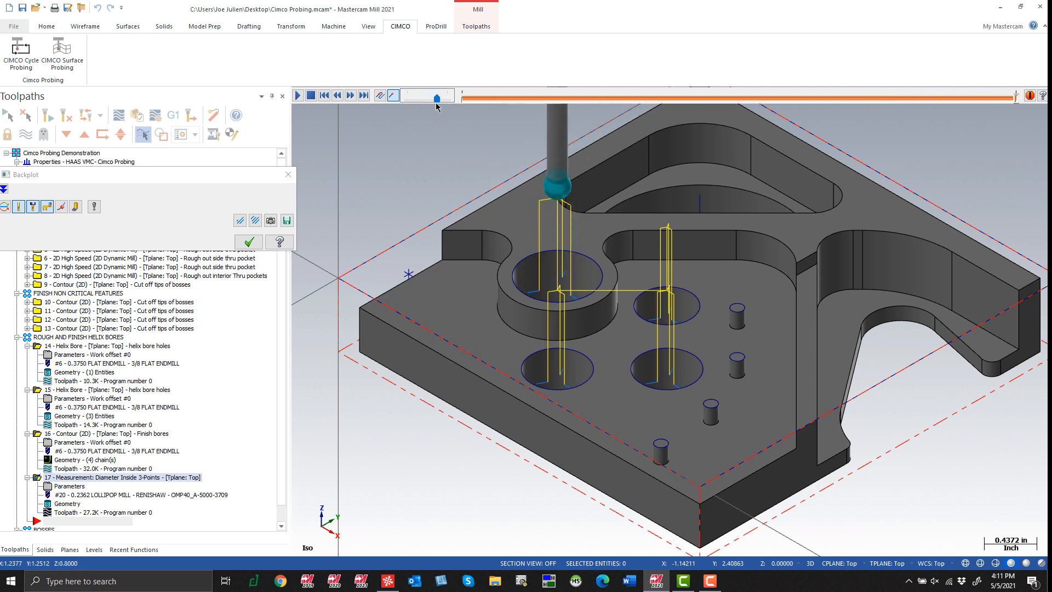
click(250, 242)
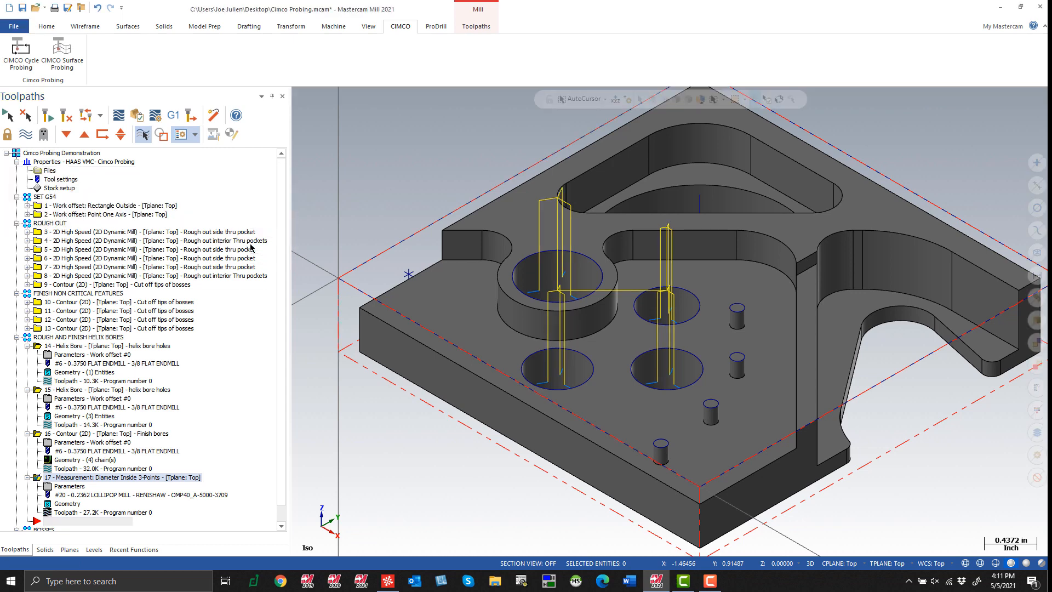
- Post only the ROUGH AND FINISH HELIX BORES group to an NC file, declining to post all operations
click(79, 338)
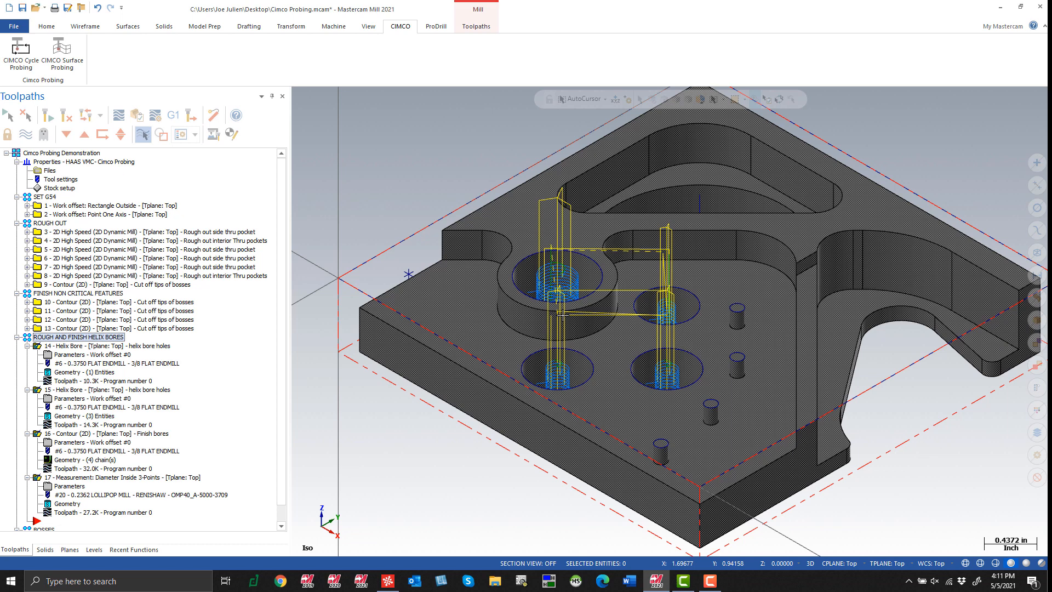
click(174, 116)
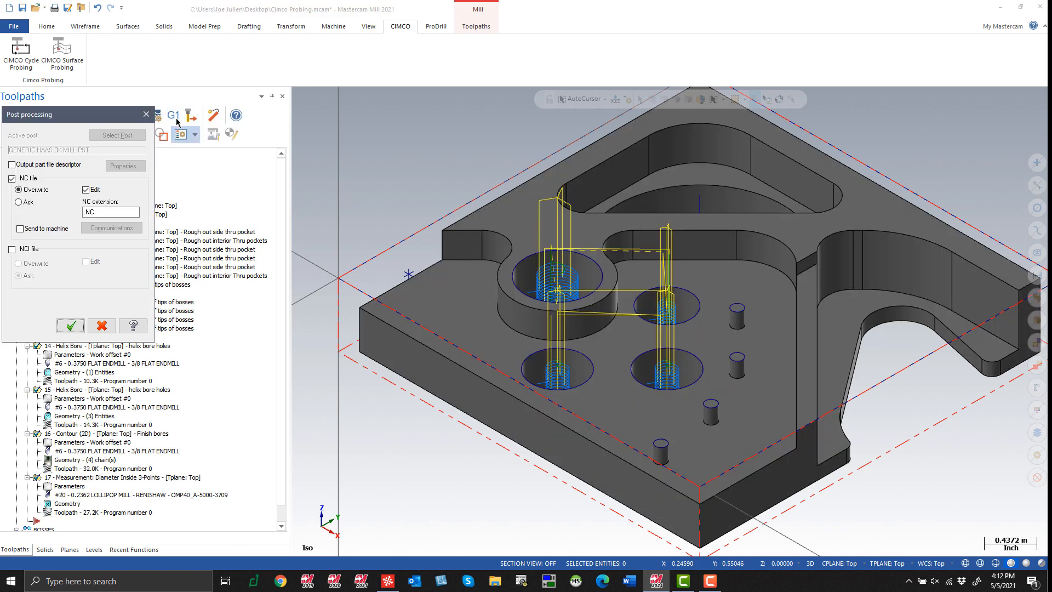
click(69, 325)
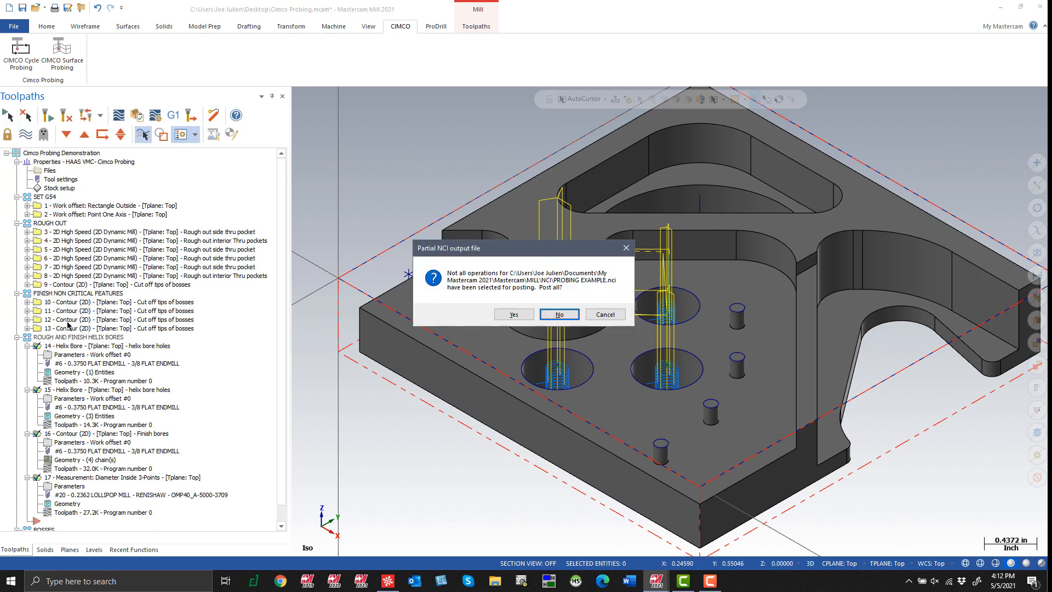
click(559, 314)
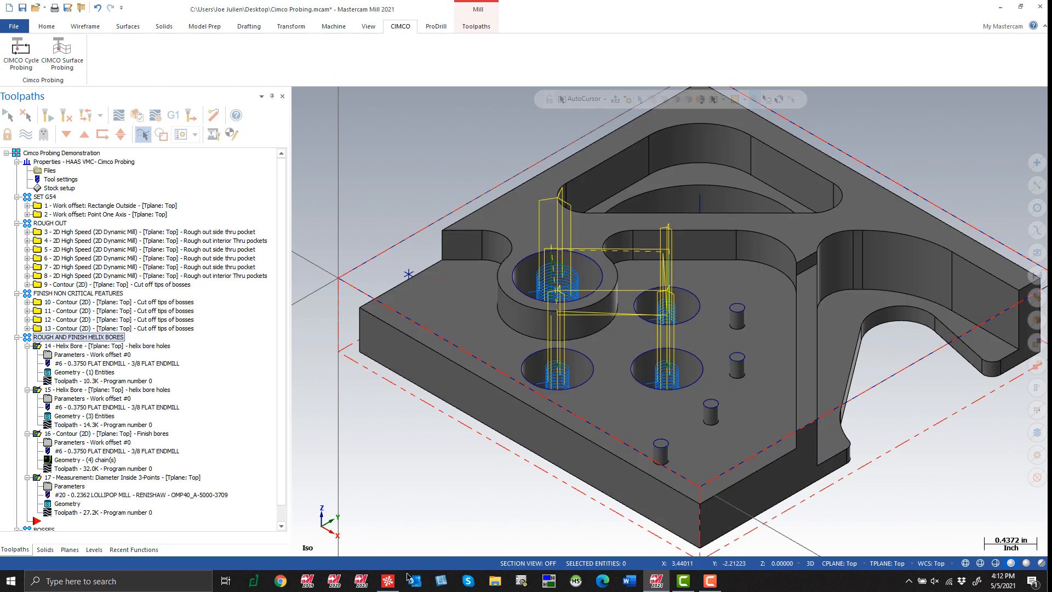
- Switch to CIMCO Edit and examine the start of the posted PROBING EXAMPLE.NC program for the operation 14 restart label
click(388, 580)
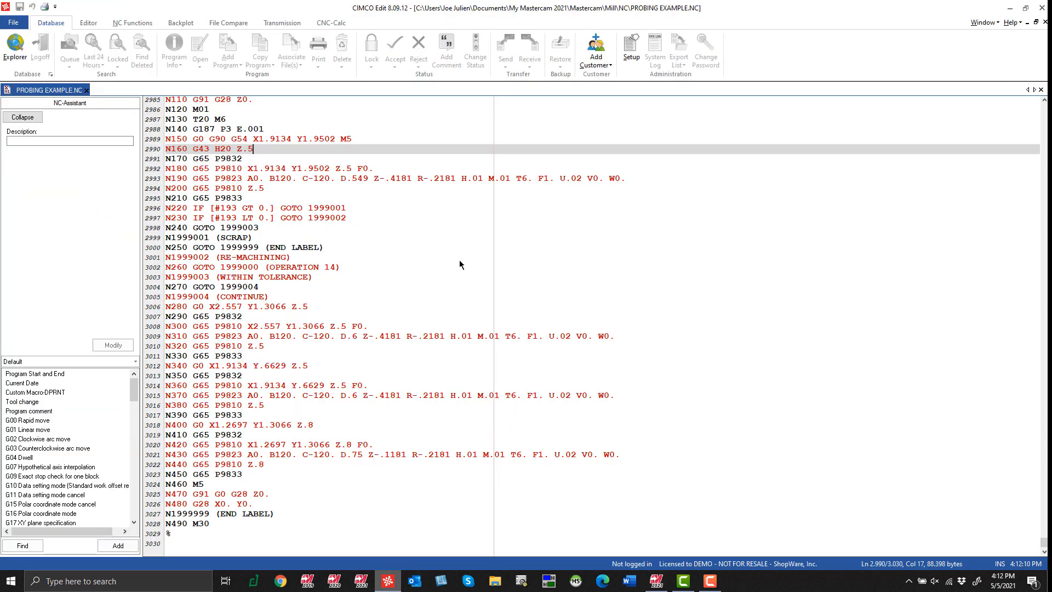
scroll(363, 254, up, 20)
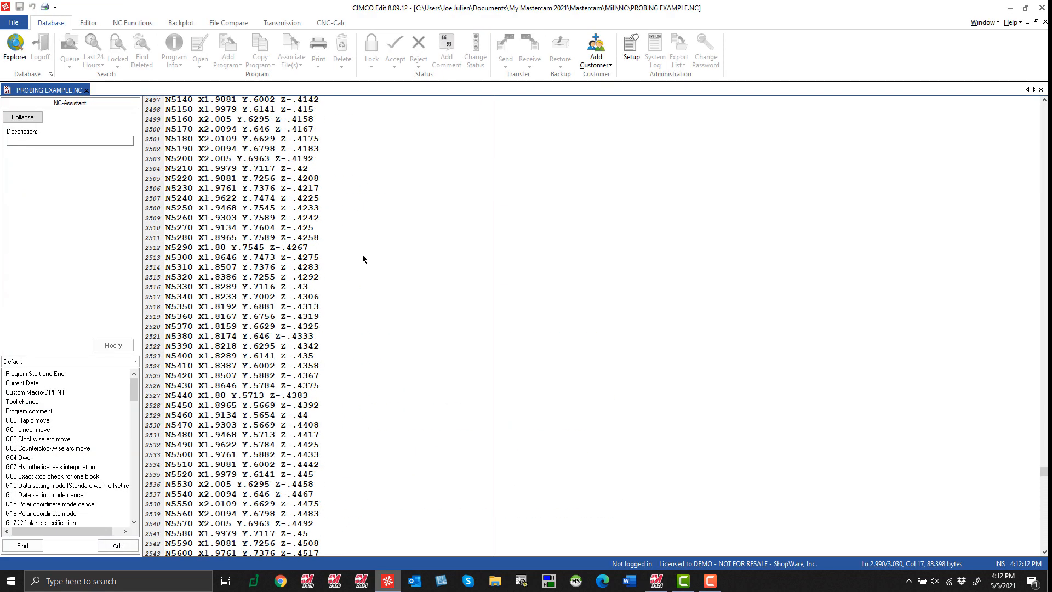
drag(1044, 472, 1043, 107)
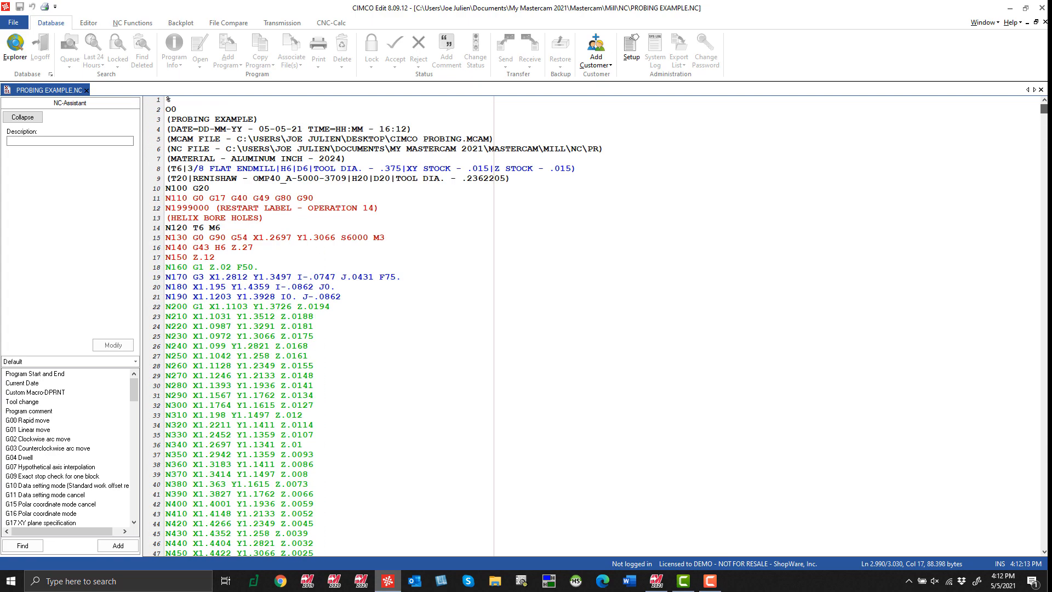
click(292, 123)
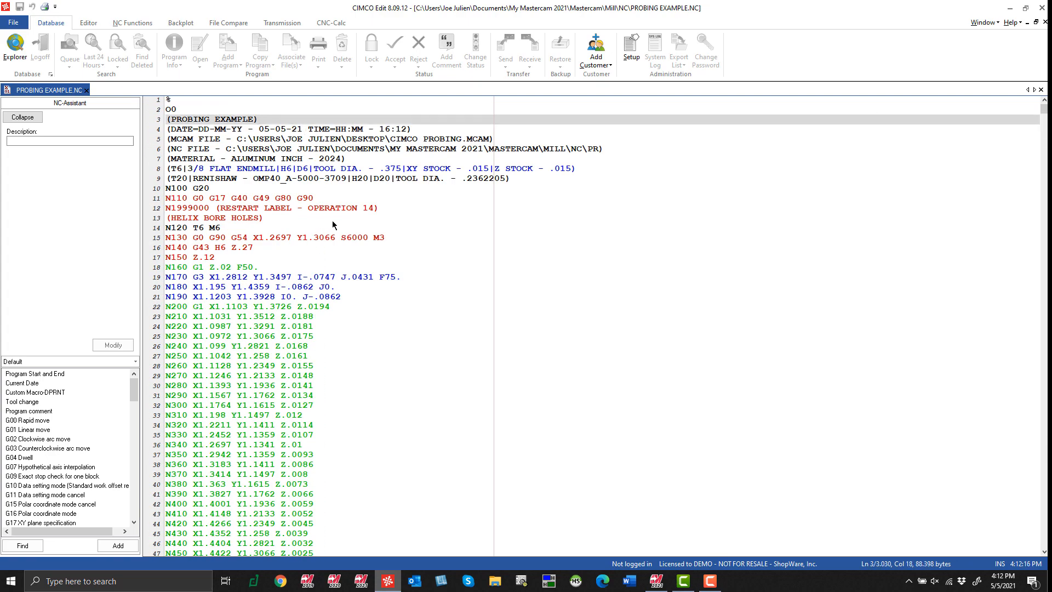
click(350, 215)
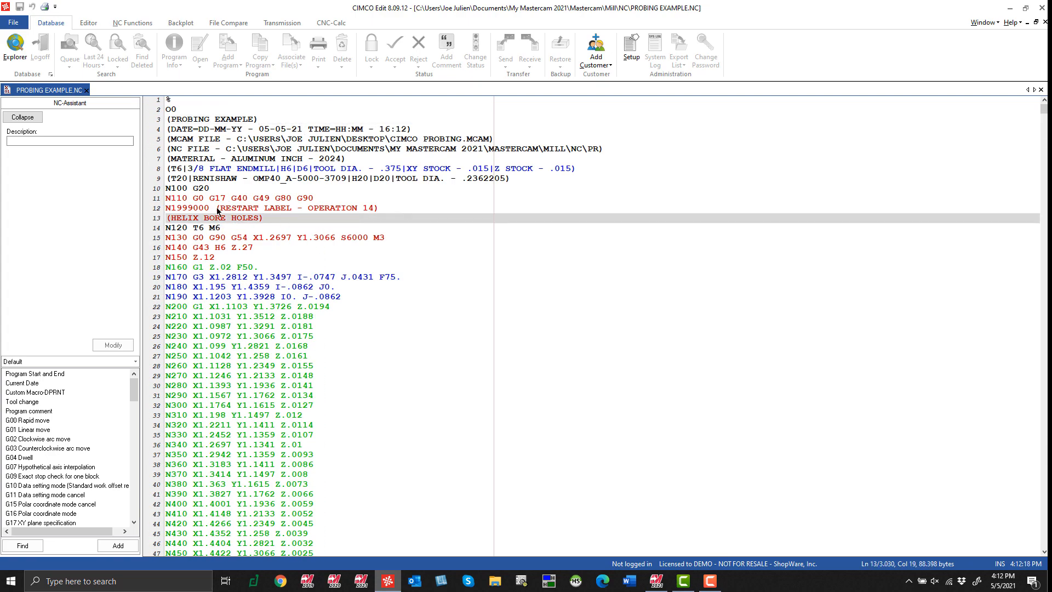
drag(215, 209, 387, 211)
click(397, 212)
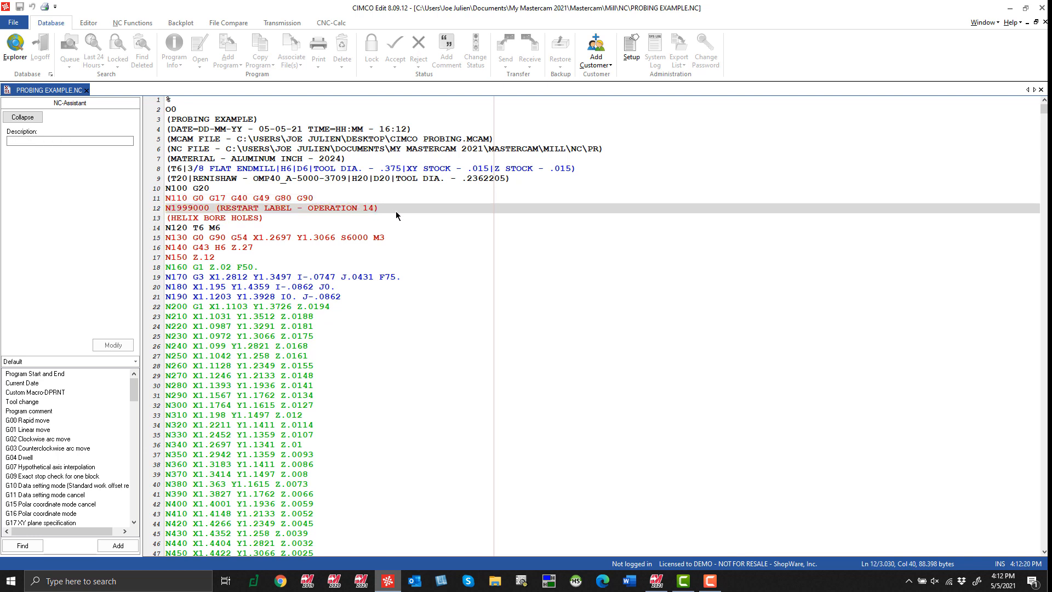